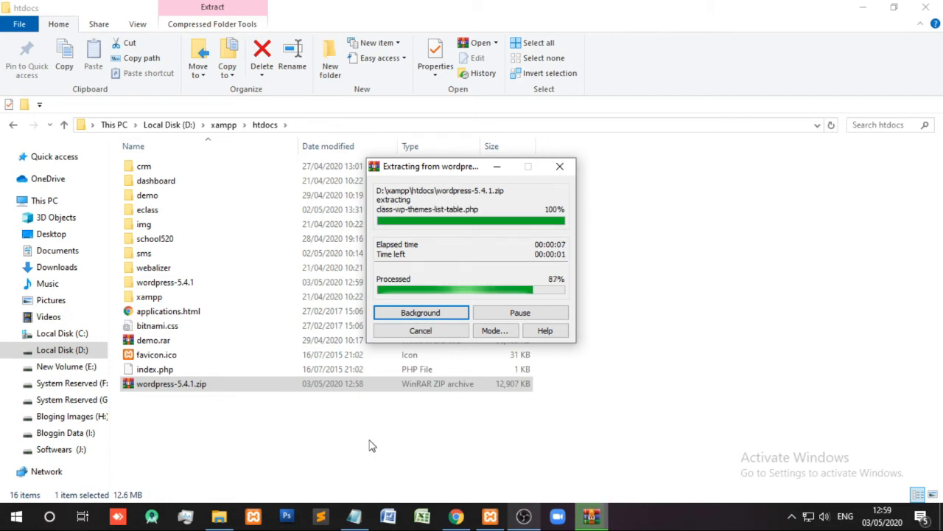
- Move all WordPress files from the inner wordpress folder up into wordpress-5.4.1, then delete the inner folder
double_click(151, 287)
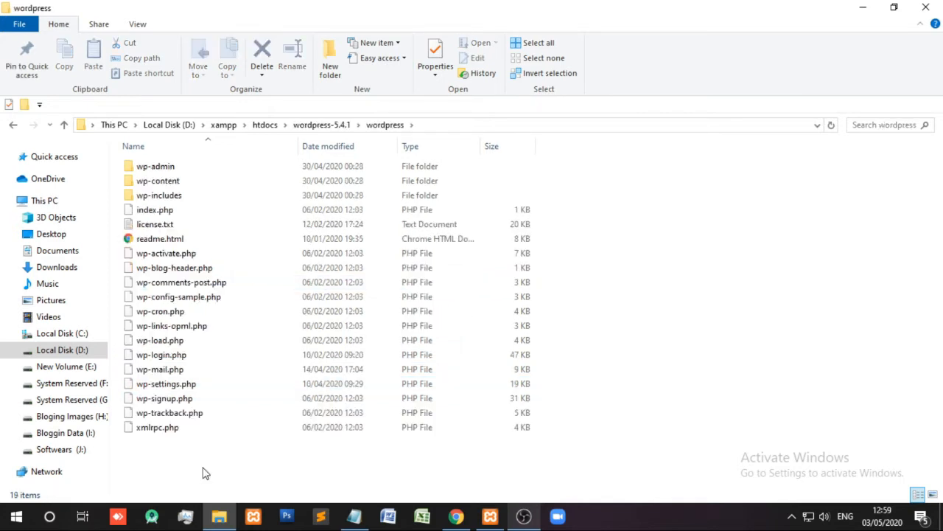
key("ctrl+a")
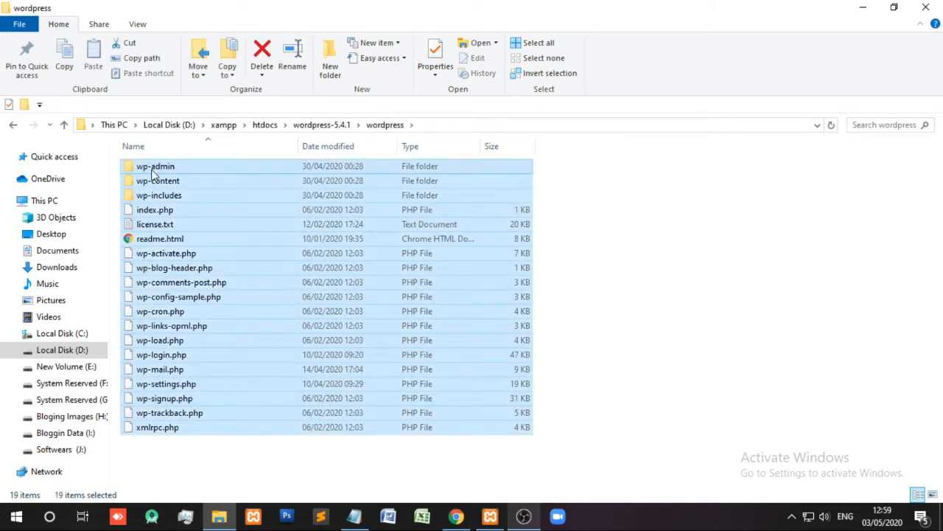
key("ctrl+c")
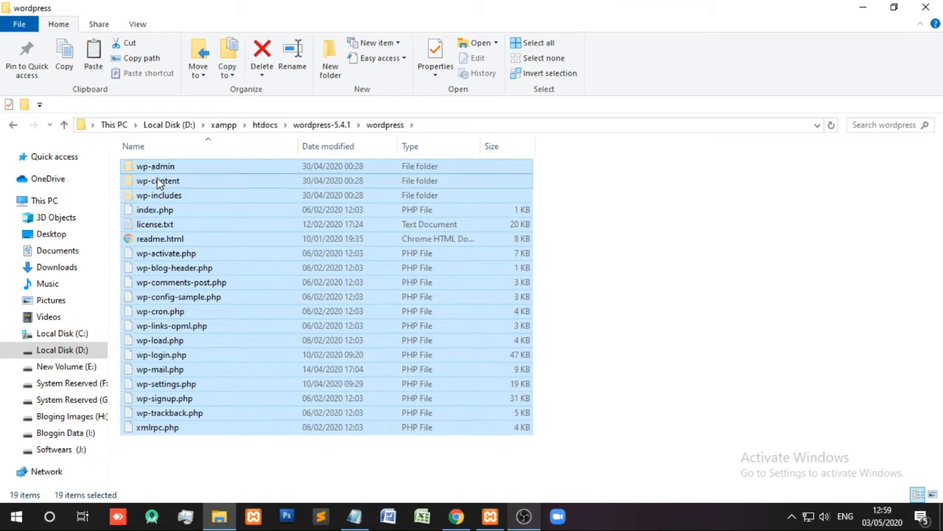
left_click(13, 125)
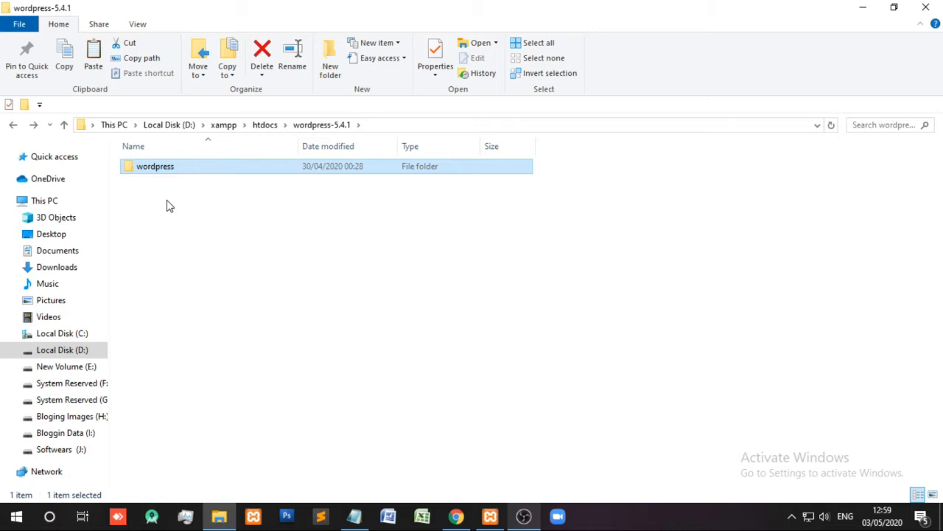
right_click(168, 207)
left_click(203, 349)
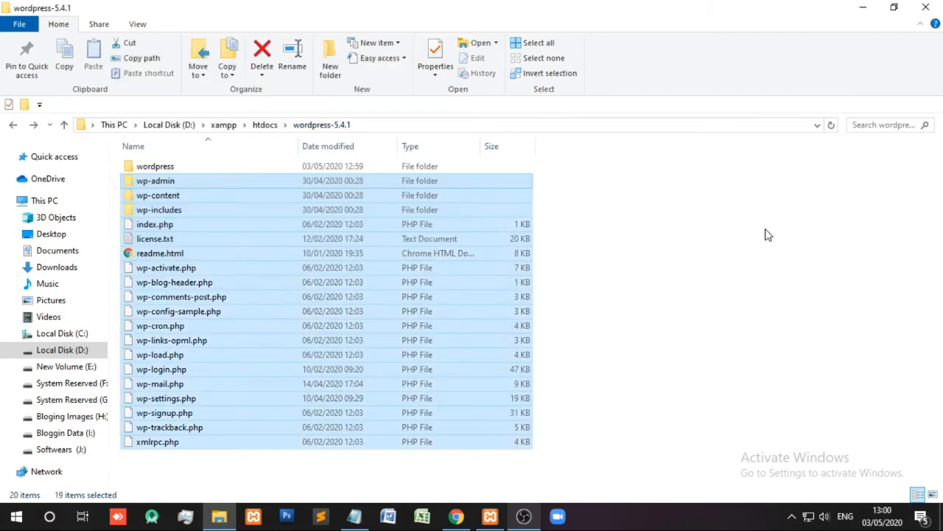
left_click(140, 168)
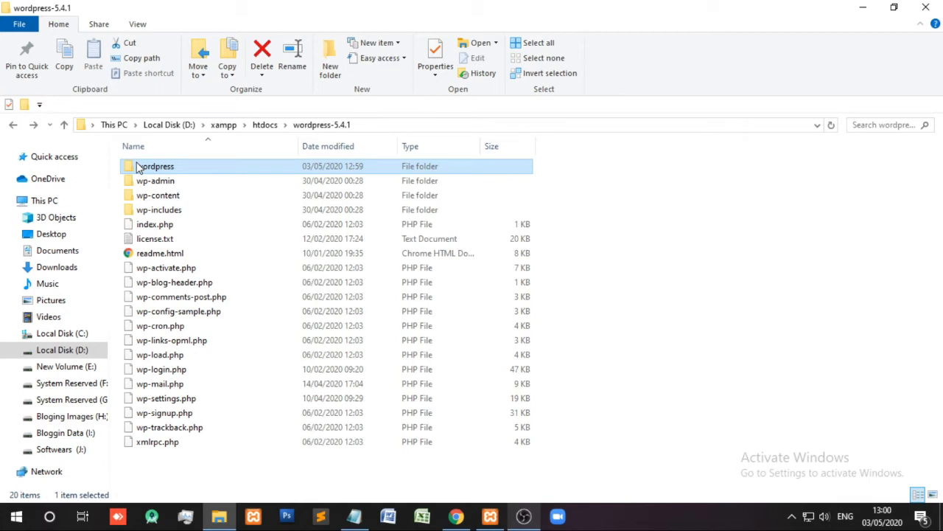
key("Delete")
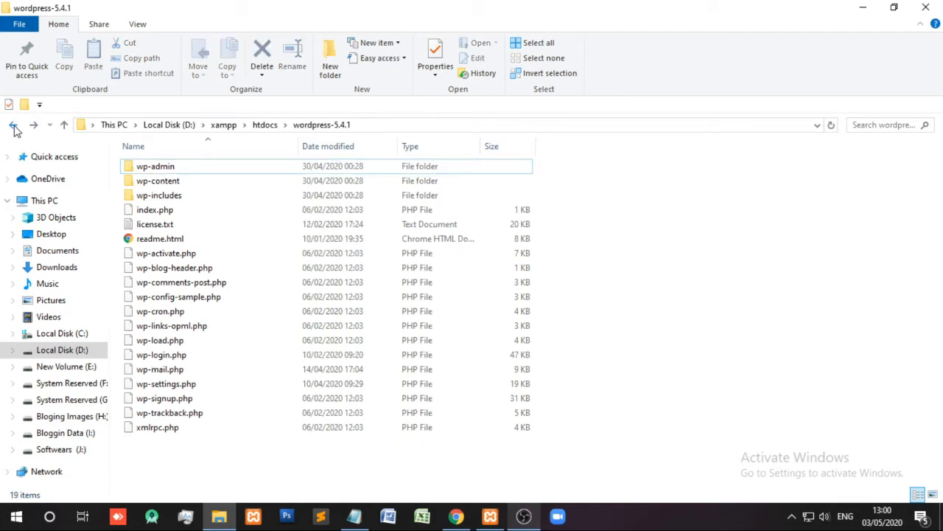
- Rename the wordpress-5.4.1 folder in htdocs to mywebsite, open it, and minimize File Explorer
left_click(13, 125)
right_click(163, 285)
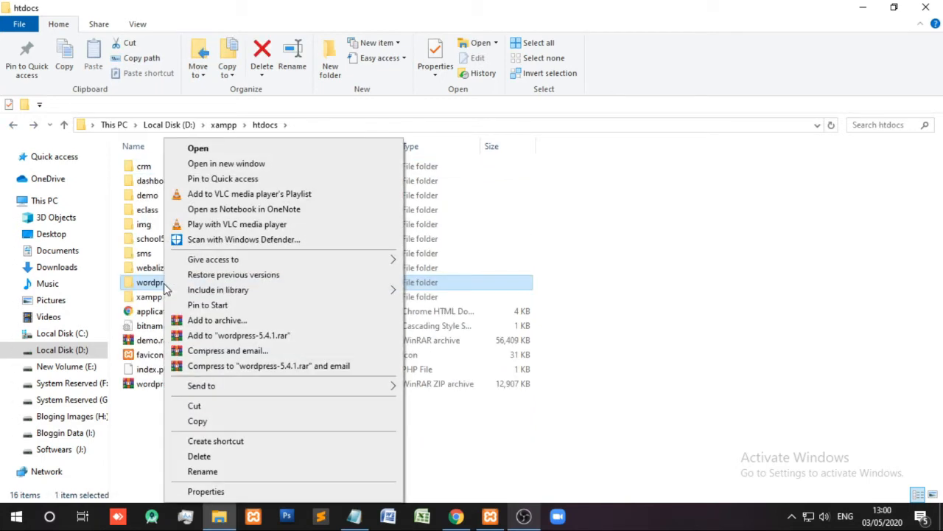
left_click(202, 471)
type("myweb")
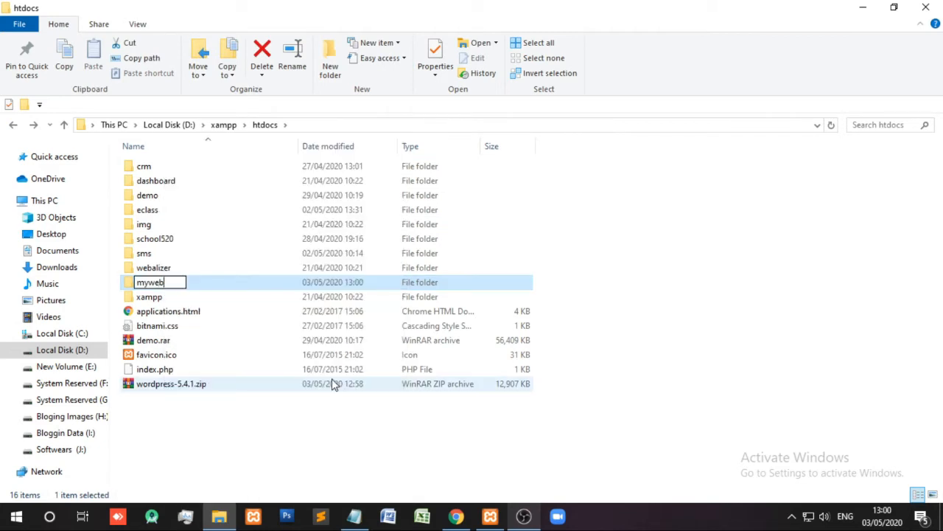
type("site")
key("Return")
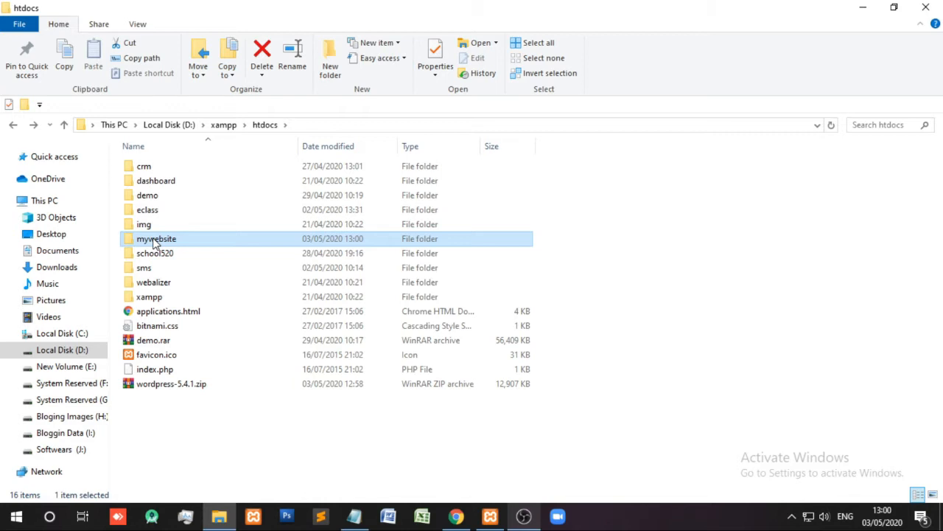
double_click(155, 240)
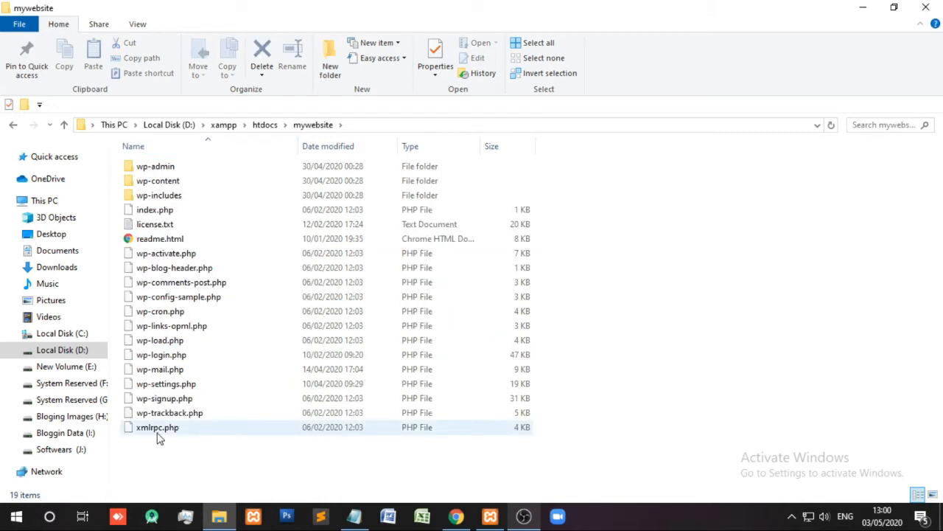
left_click(877, 6)
- In the XAMPP Control Panel, start Apache and MySQL, then minimize the panel
left_click(498, 519)
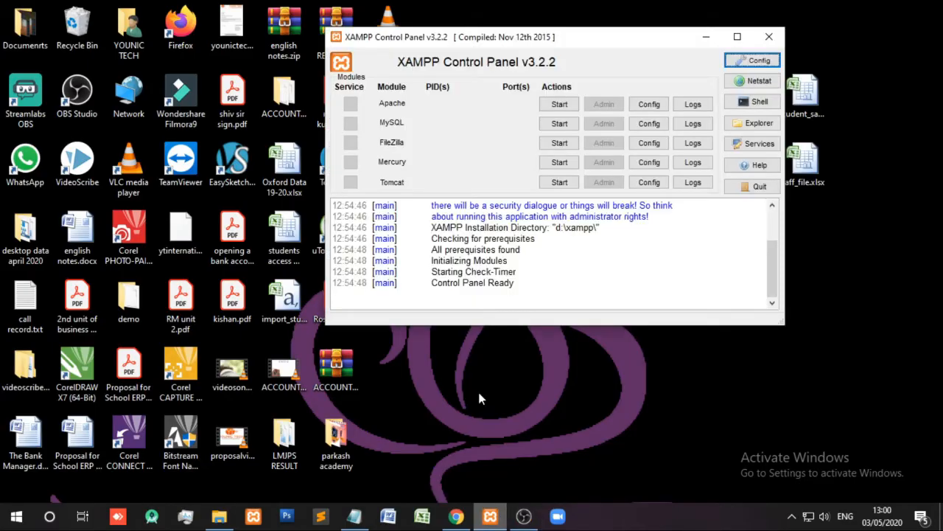
left_click(564, 103)
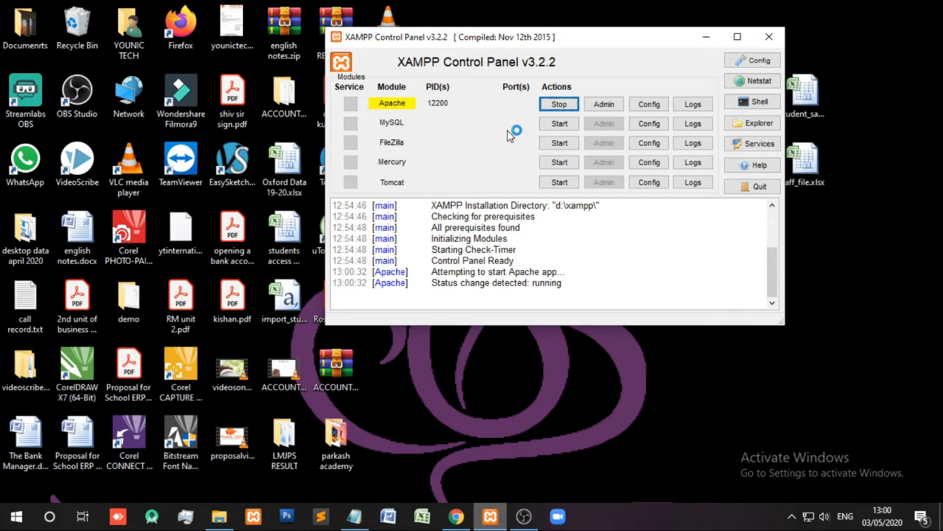
left_click(572, 127)
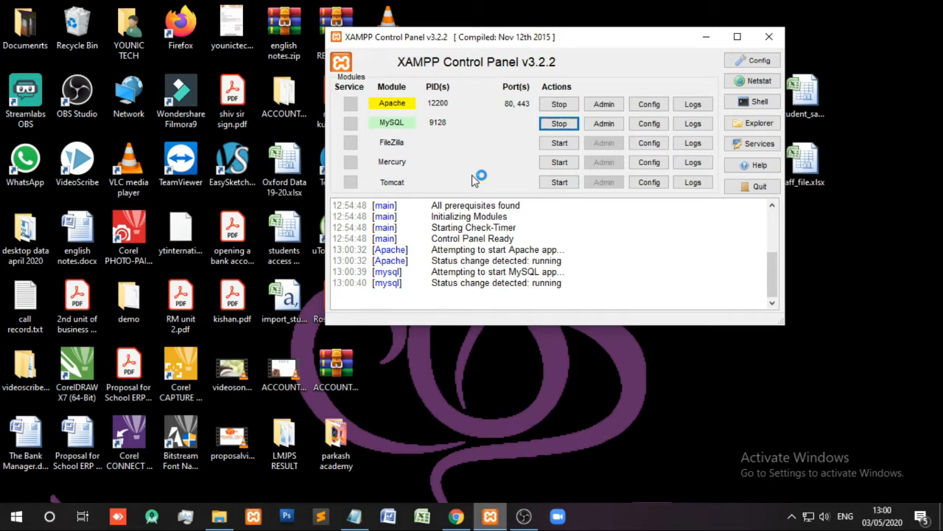
left_click(490, 516)
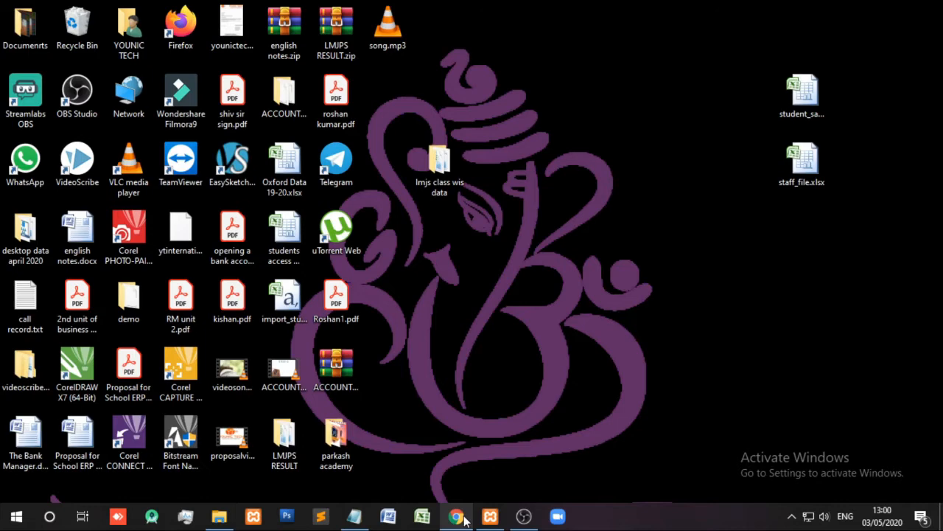
- Load localhost/mywebsite in a new Chrome tab
left_click(456, 516)
type("loc")
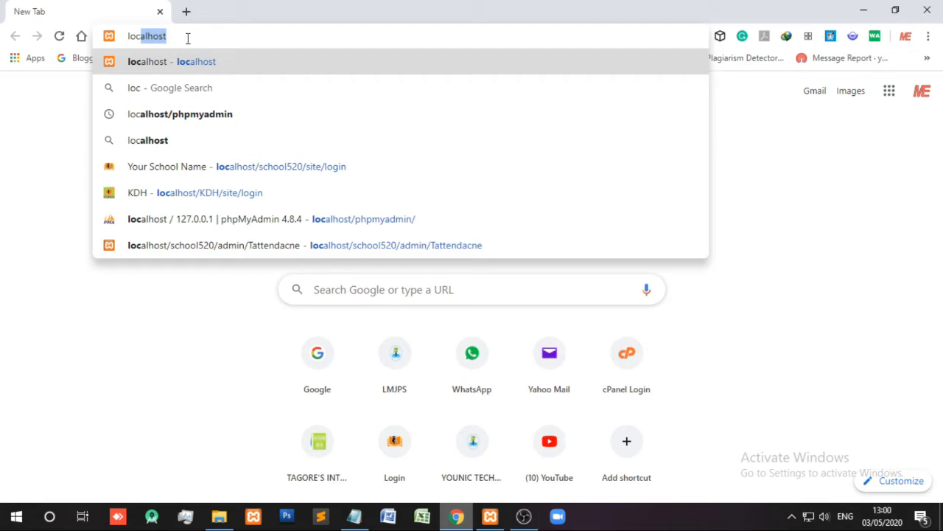
type("alhost/mywebsite")
key("Return")
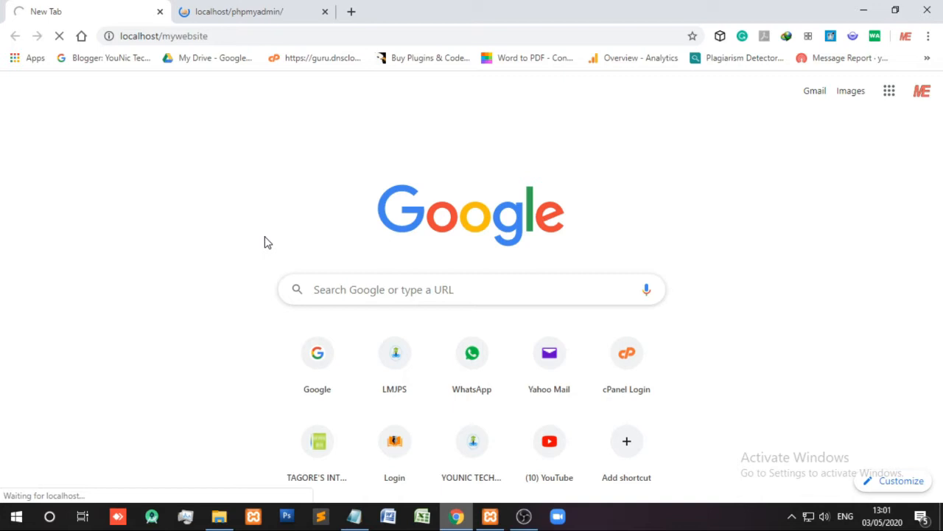
- Highlight the Database Name requirement on the WordPress setup page, then continue the Word setup notes
left_click_drag(251, 238, 313, 241)
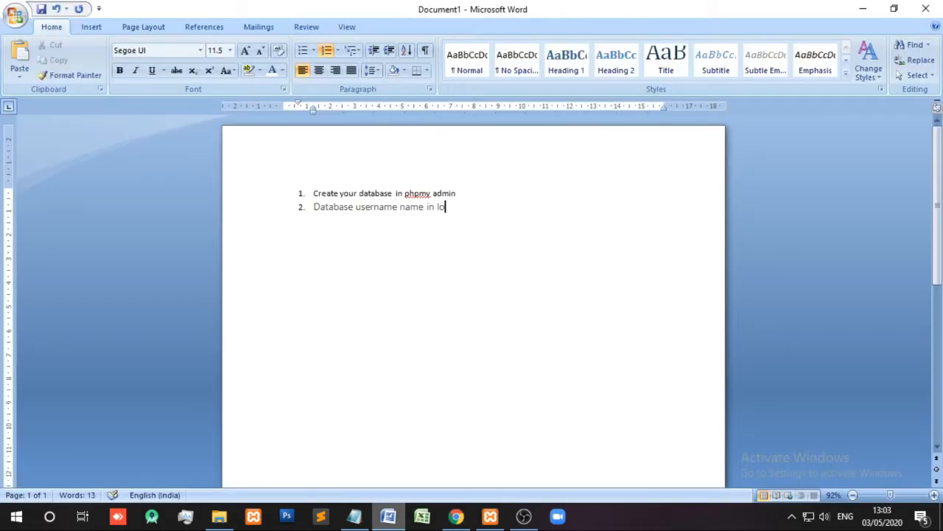
type("calho")
- Add Word notes saying the username is root and the password is left blank
type("st is : root")
key("Return")
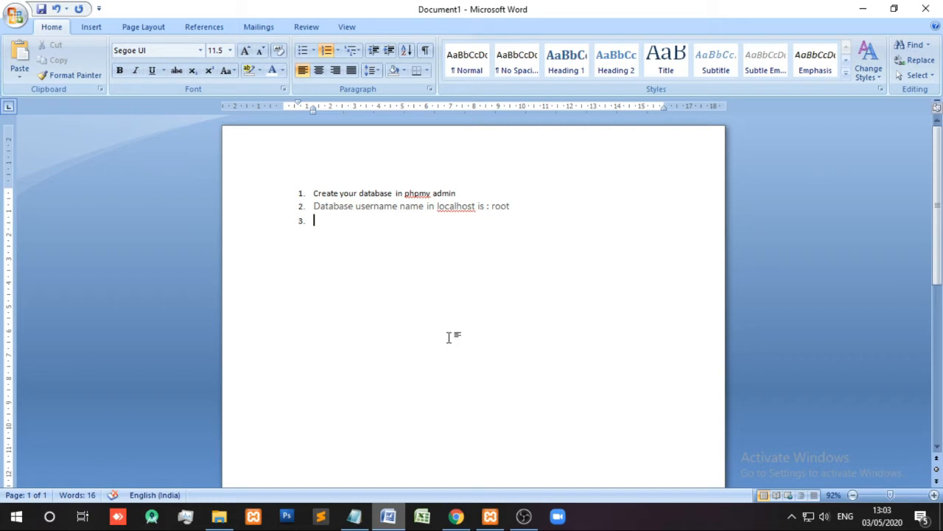
key("ctrl+v")
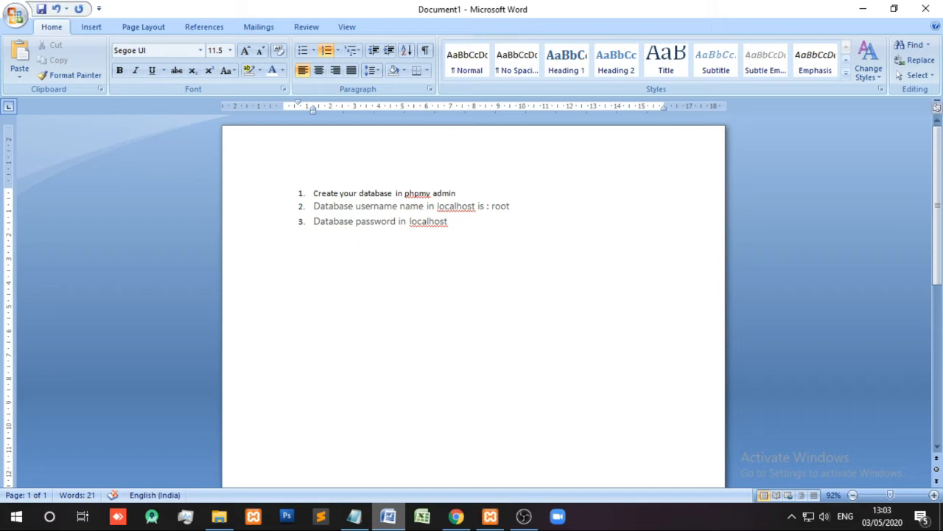
type("empty so")
type("leave it as blank")
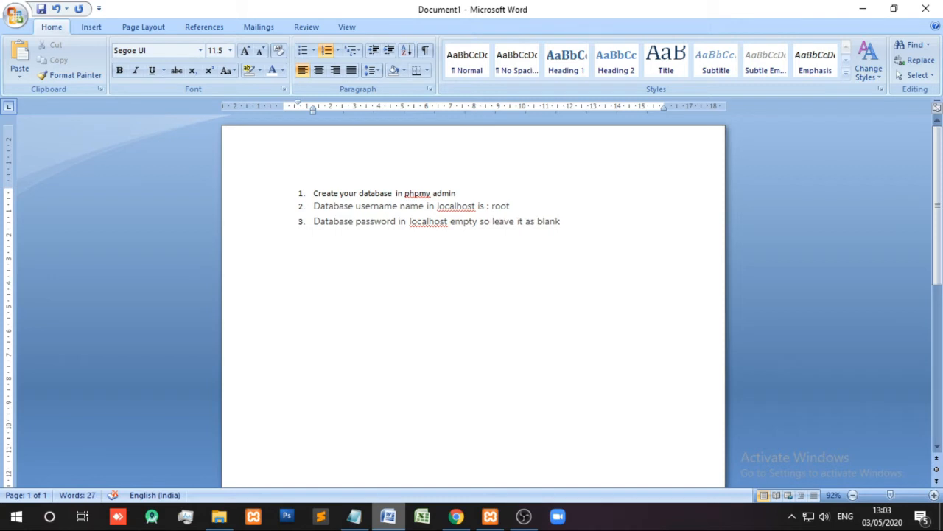
- Note the host as LOCALHOST in item 4, then highlight the Table prefix text on the setup page
left_click(456, 516)
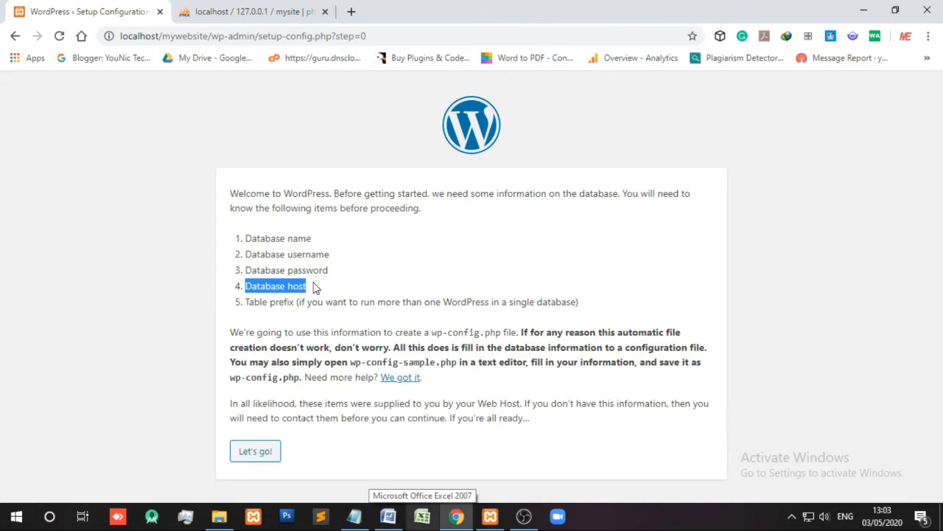
key("alt+Tab")
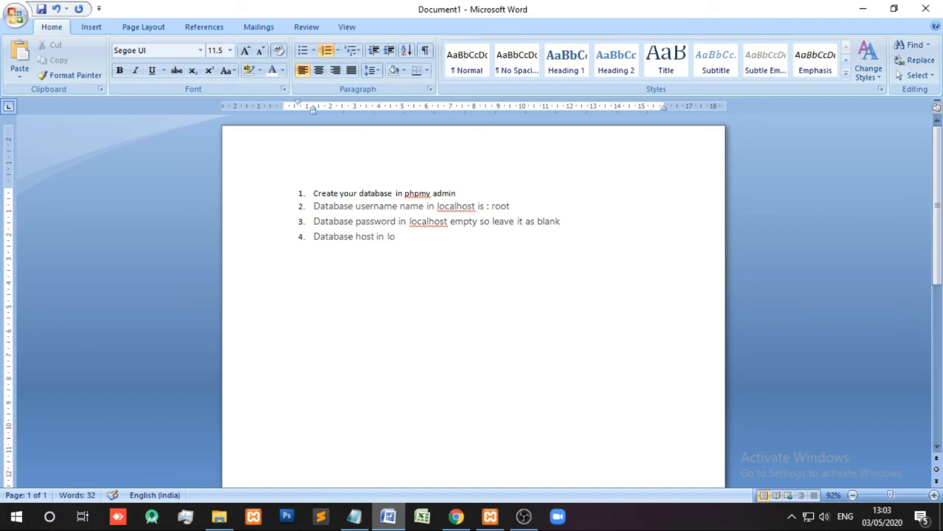
key("BackSpace")
key("BackSpace")
key("BackSpace")
key("BackSpace")
type("s LOCALHO")
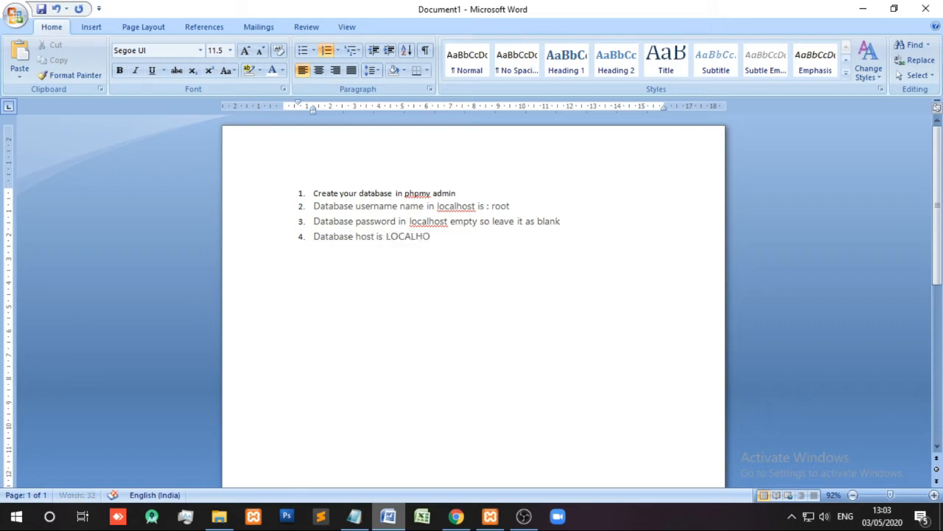
type("ST.")
key("Return")
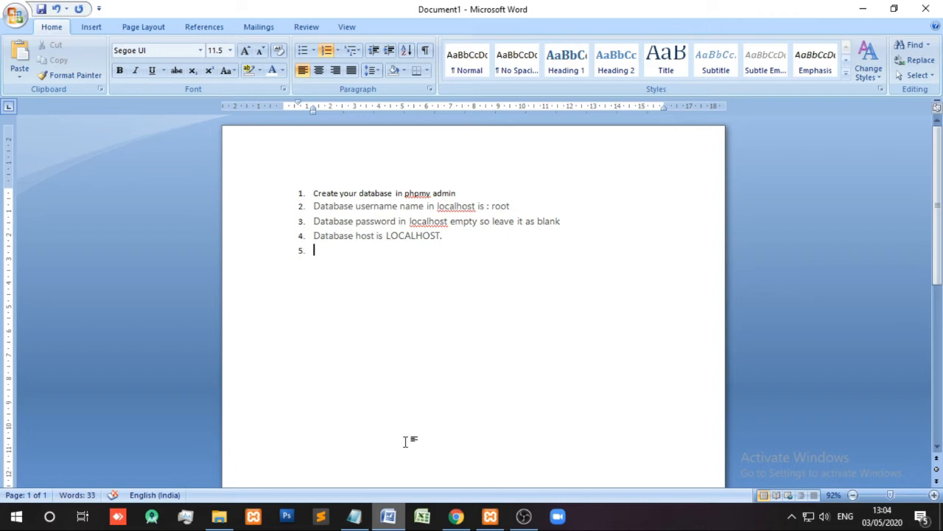
key("alt+Tab")
left_click_drag(255, 301, 295, 303)
key("ctrl+c")
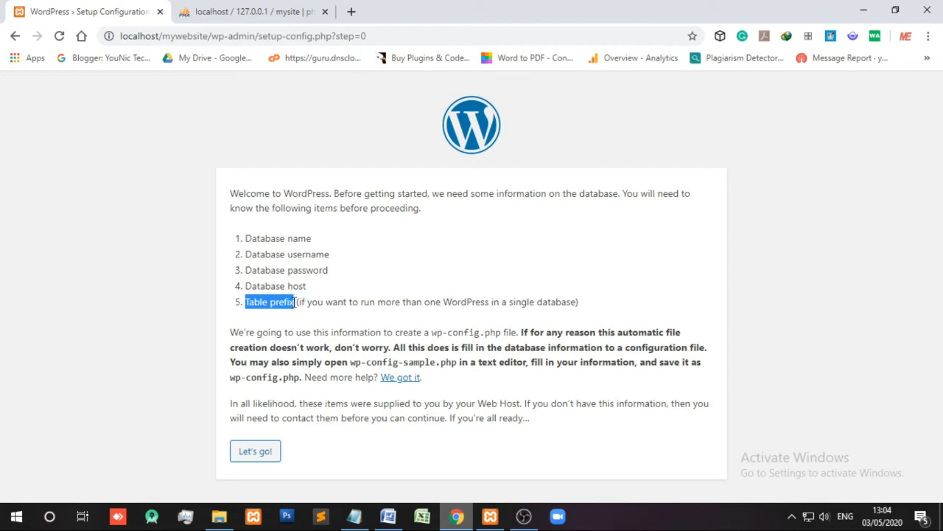
- Write item 5: table prefix is for multiple sites per database, skipped here for security
key("alt+Tab")
key("ctrl+v")
type("is us")
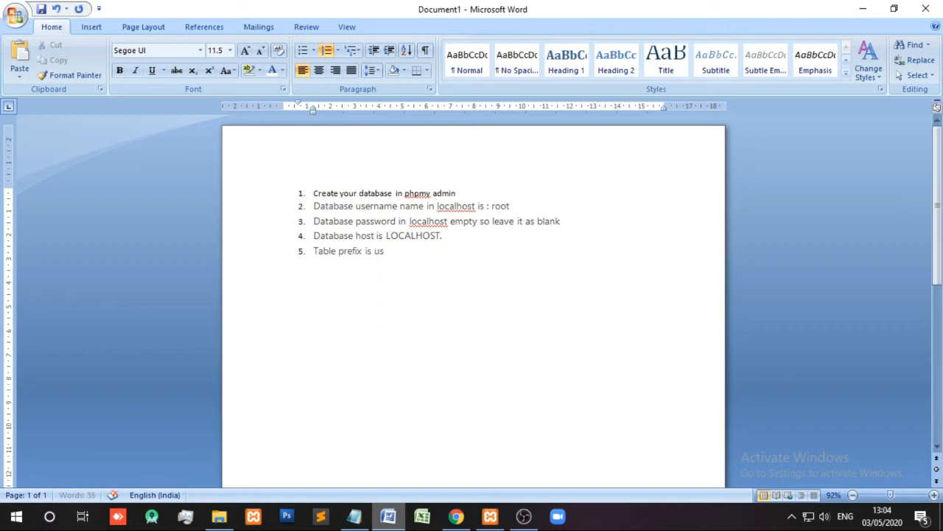
type("ed when you want to")
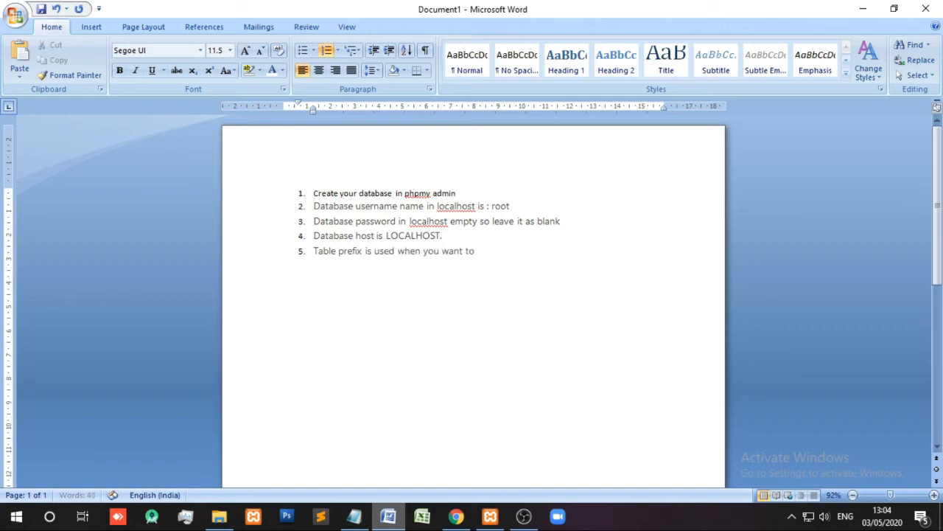
type(" run more thean")
key("BackSpace")
key("BackSpace")
key("BackSpace")
key("BackSpace")
type("an ")
type("1 web")
type("site i")
type("n same d")
type("atabse ")
type("so we a")
type("re not usi")
type("ng ta")
type("ble p")
type("refix")
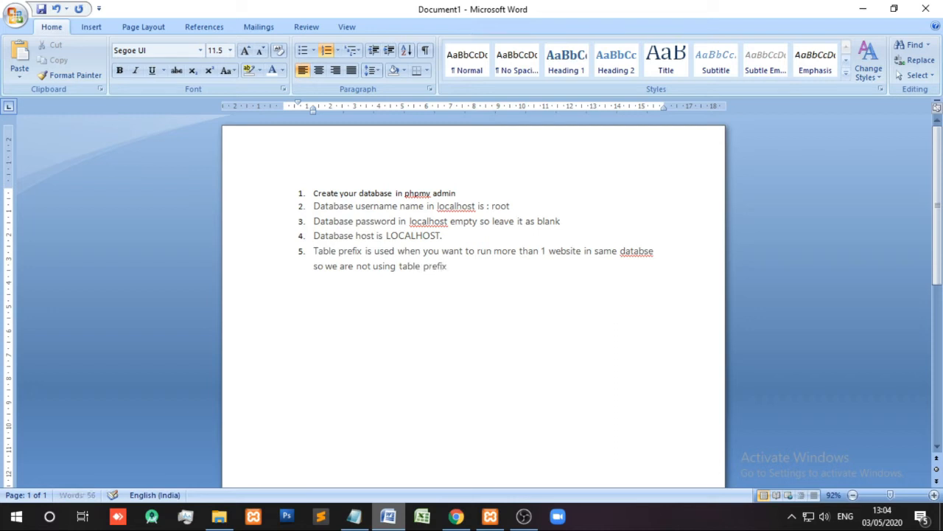
type(" for security.")
key("Return")
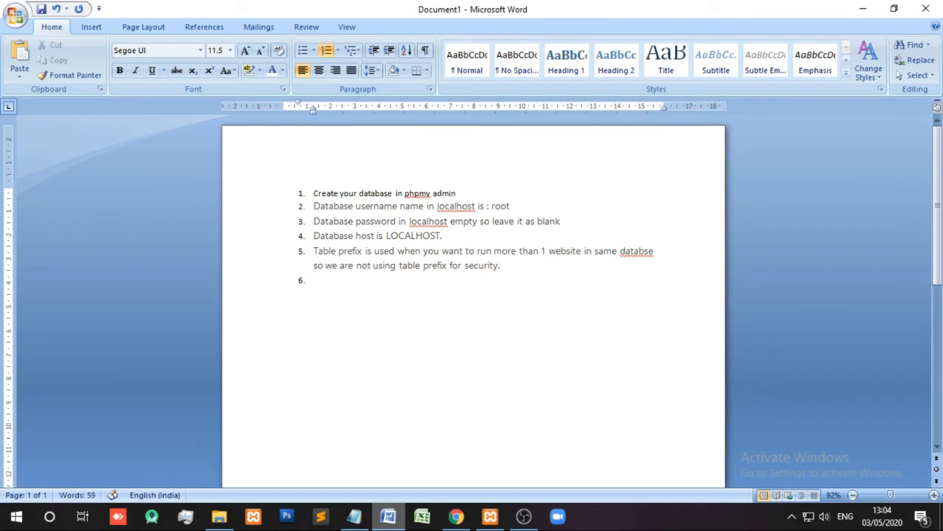
- Remove the empty trailing item and append ': mysite' to item 1 in the notes
left_click(457, 516)
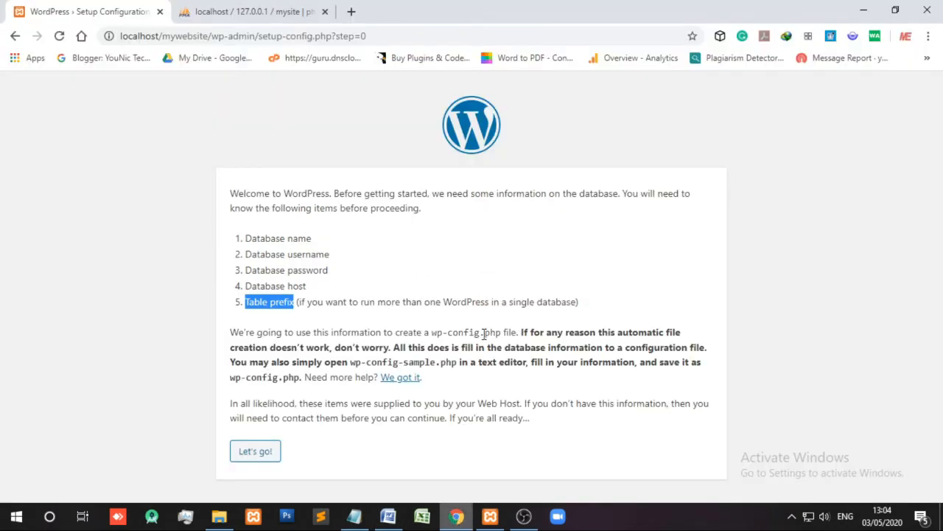
left_click(385, 518)
key("BackSpace")
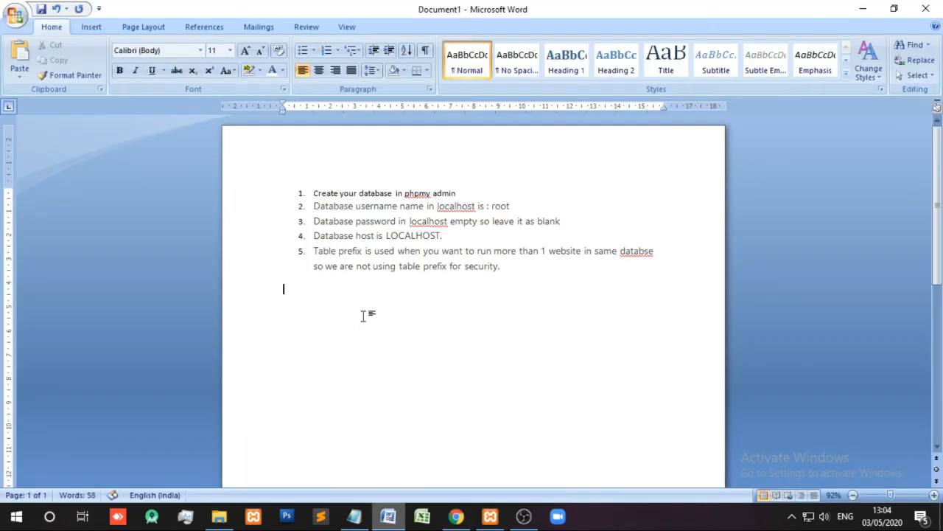
type("In ou")
key("BackSpace")
key("BackSpace")
key("BackSpace")
key("BackSpace")
key("BackSpace")
key("BackSpace")
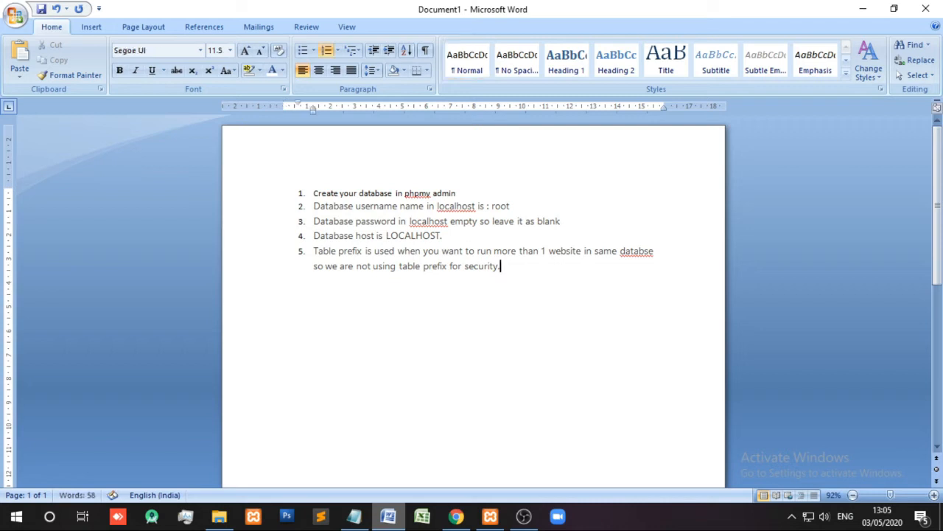
left_click(462, 191)
type(": mysite")
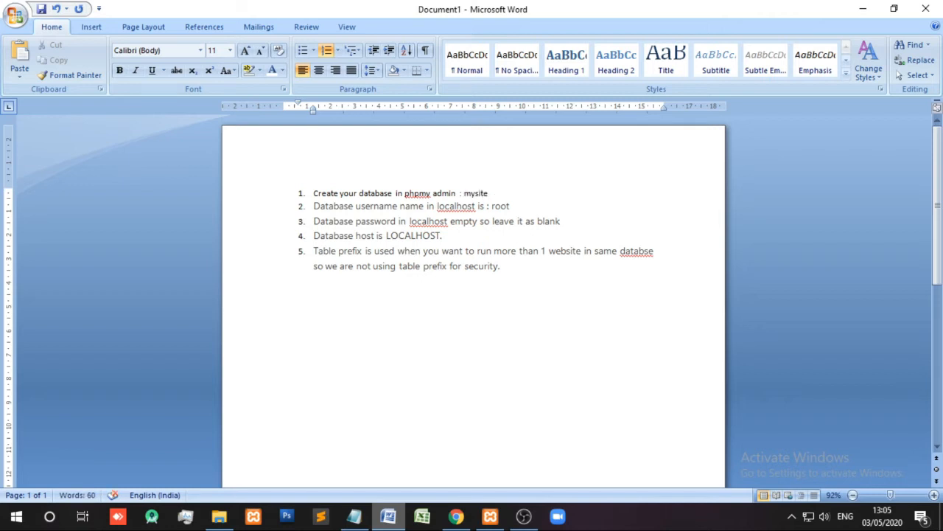
left_click(457, 516)
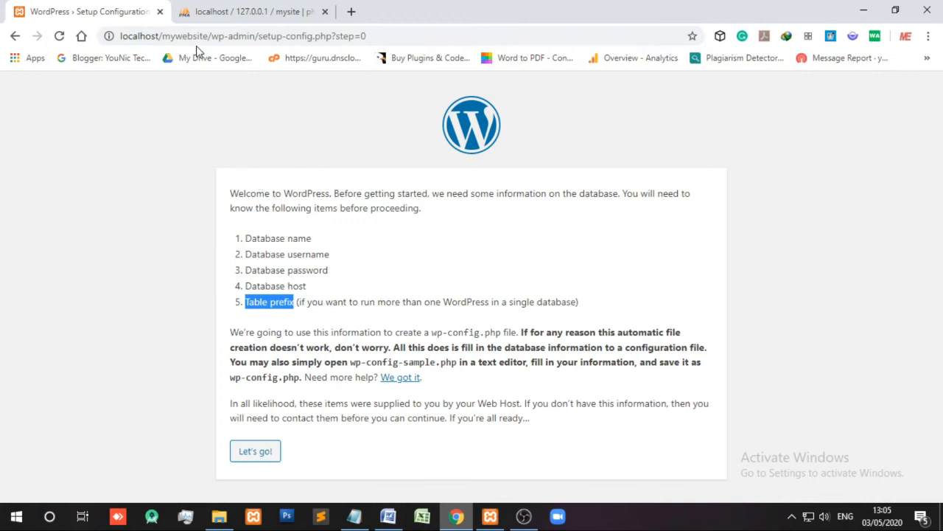
- Submit database mysite, username root, a blank password and host localhost in the connection form
left_click(265, 457)
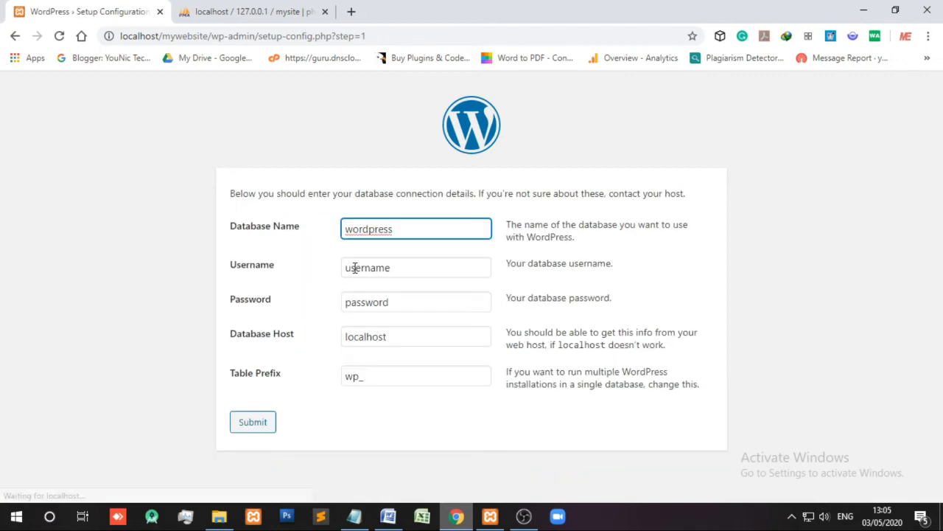
left_click_drag(405, 229, 320, 234)
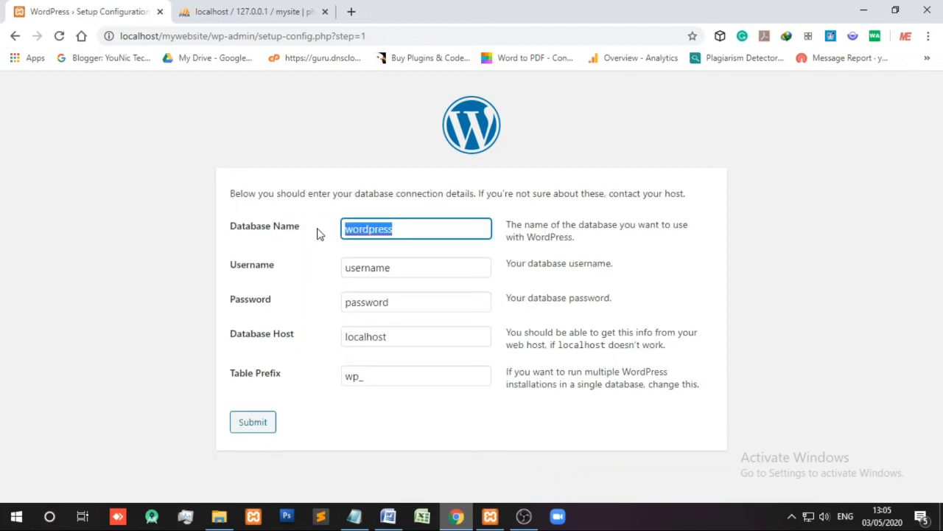
type("mysite")
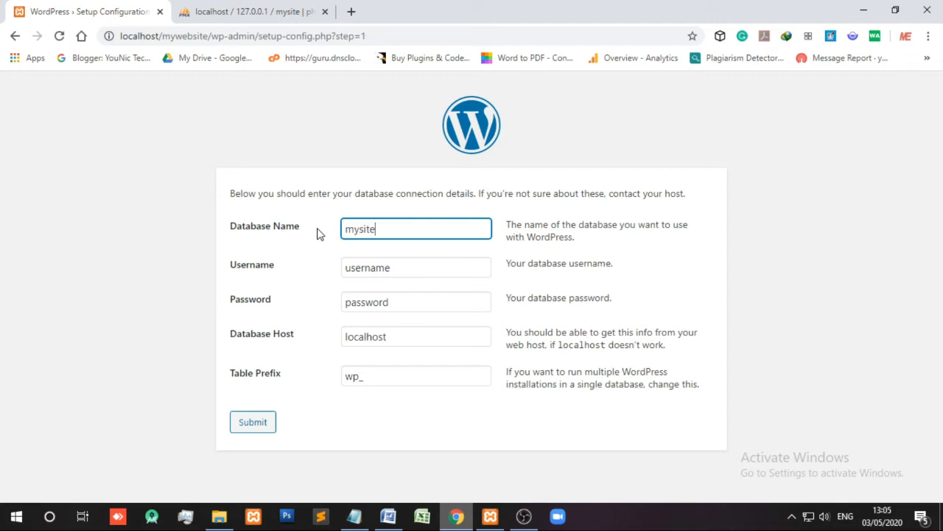
key("Tab")
type("root")
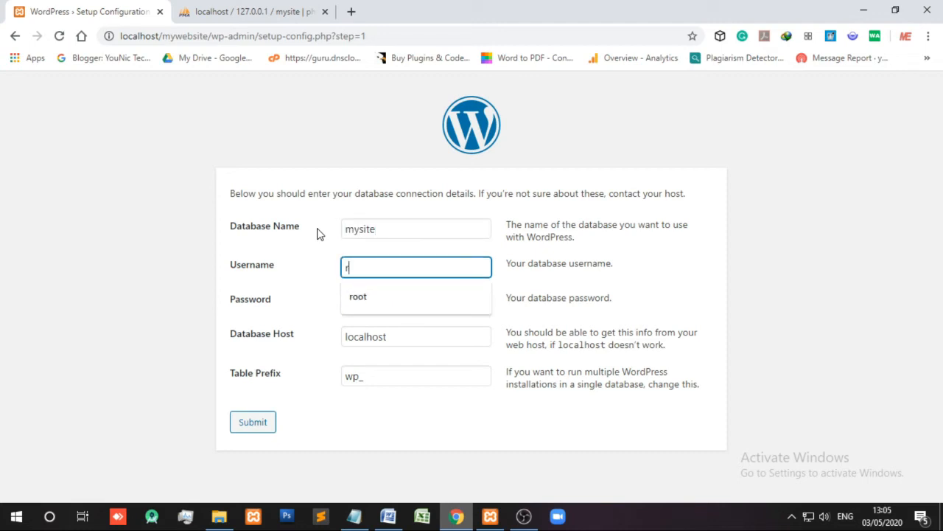
key("Tab")
key("BackSpace")
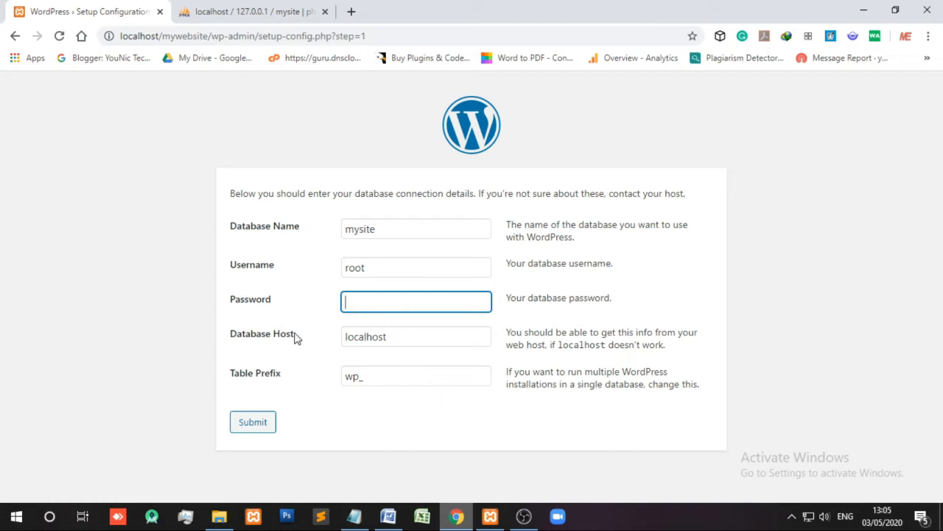
key("Tab")
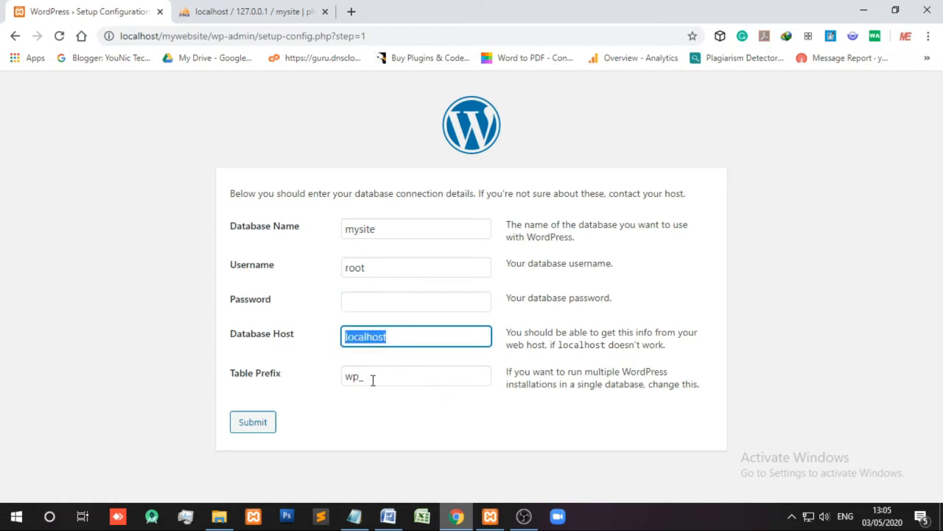
left_click(361, 399)
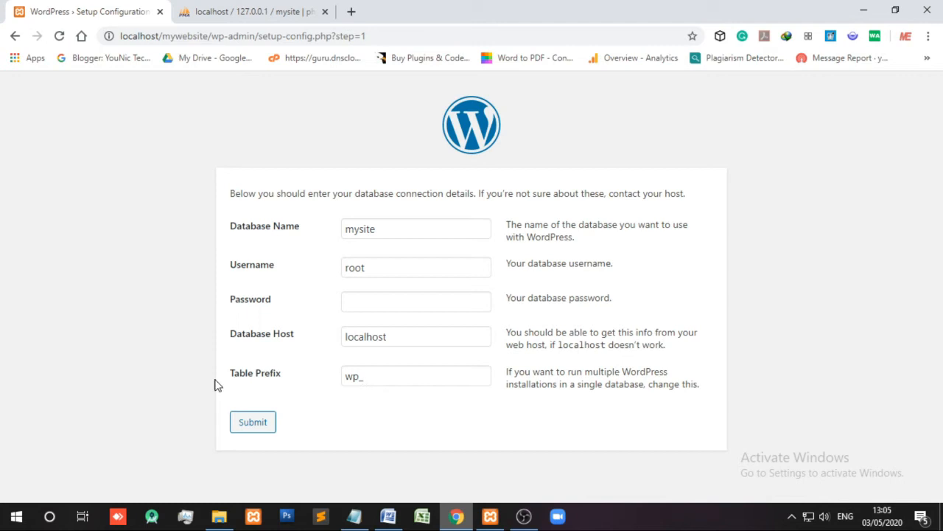
left_click(257, 426)
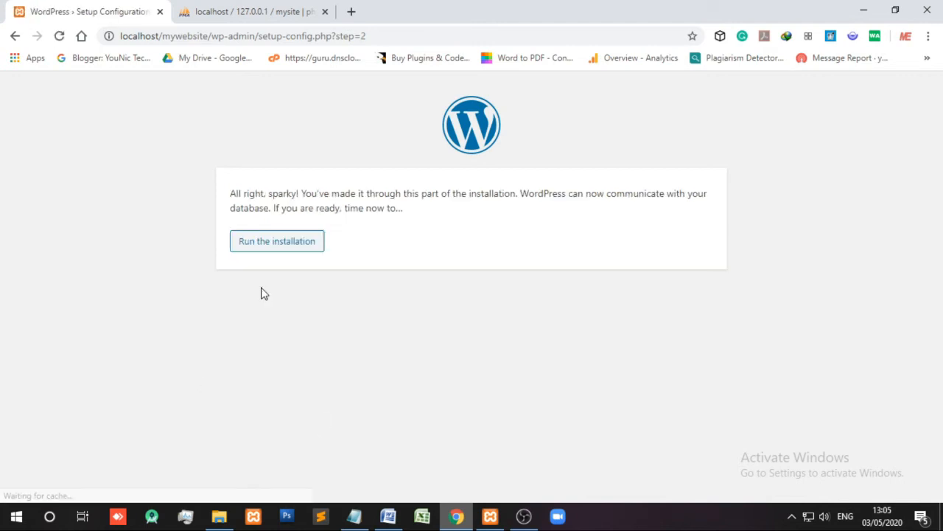
- Read the 'All right, sparky!' confirmation and run the WordPress installation
left_click_drag(233, 194, 709, 193)
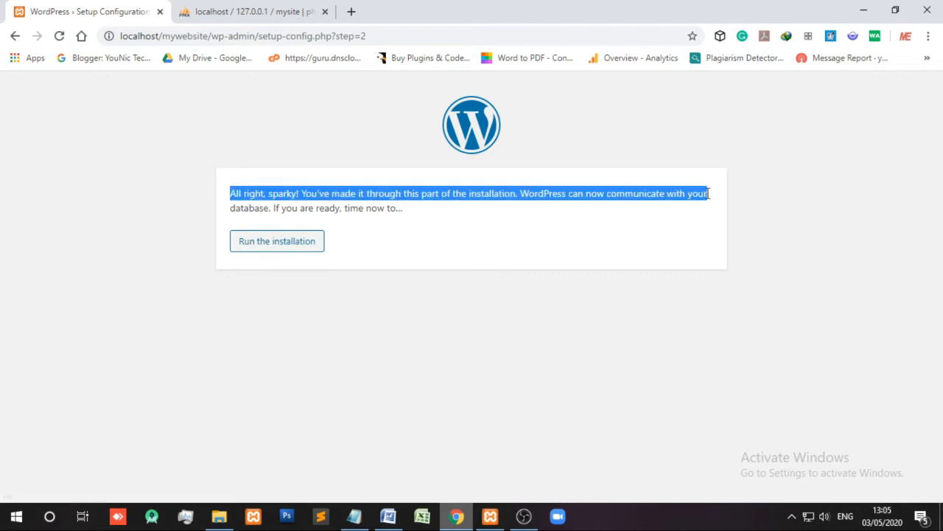
left_click_drag(225, 213, 413, 214)
left_click(414, 219)
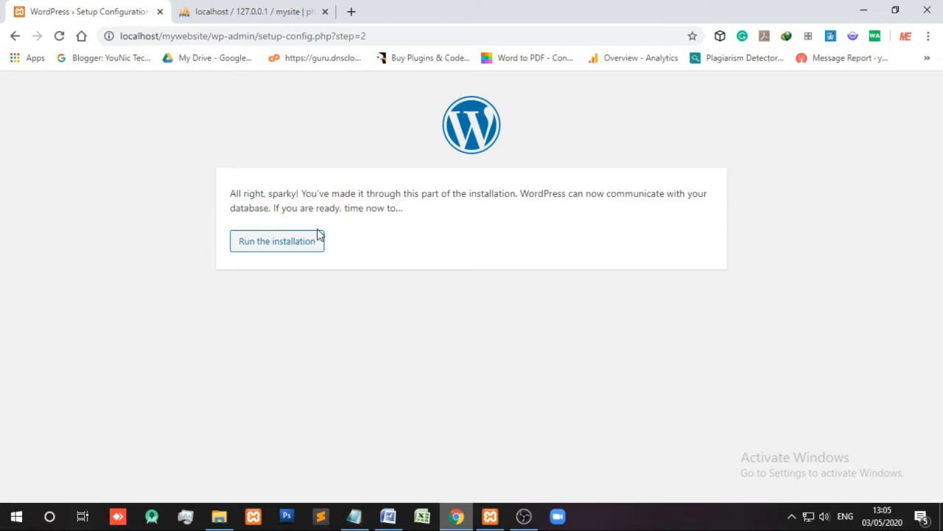
left_click(279, 248)
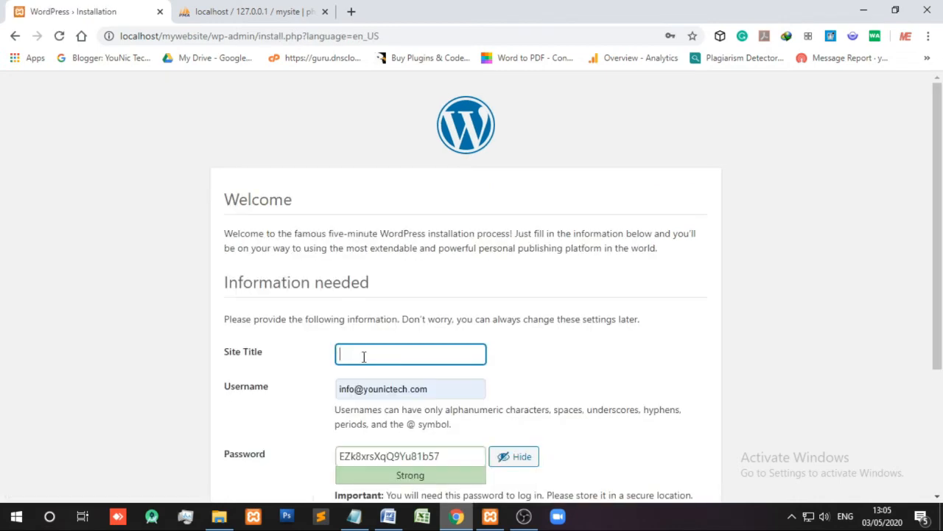
- Scroll down to the Information needed form and highlight the Site Title label
scroll(322, 354, "down", 1)
scroll(323, 354, "down", 1)
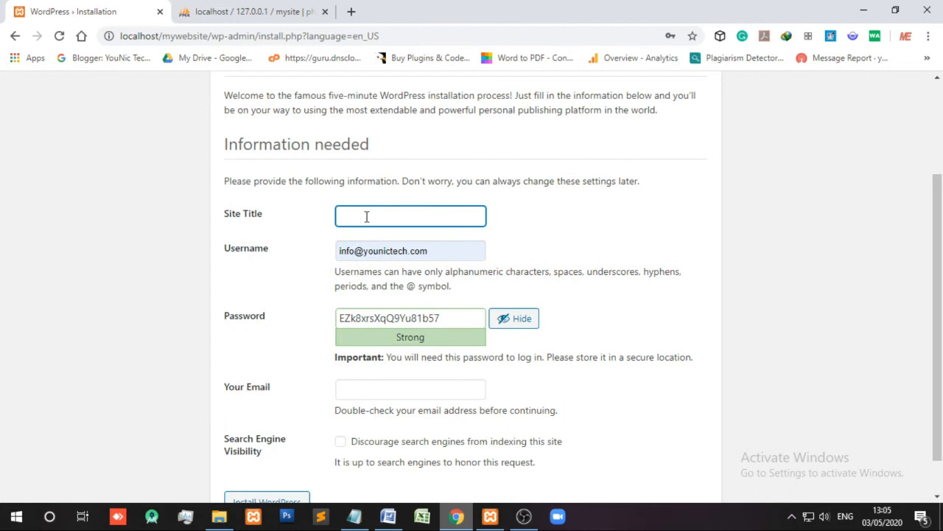
left_click_drag(268, 219, 223, 219)
key("ctrl+c")
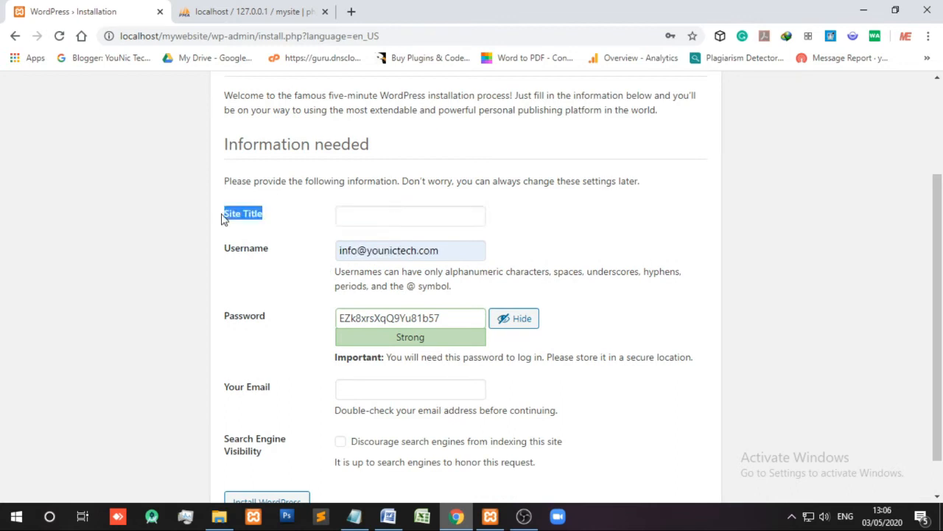
- Add a new item 6 after item 5 in the Word notes and paste 'Site Title' into it
left_click(388, 516)
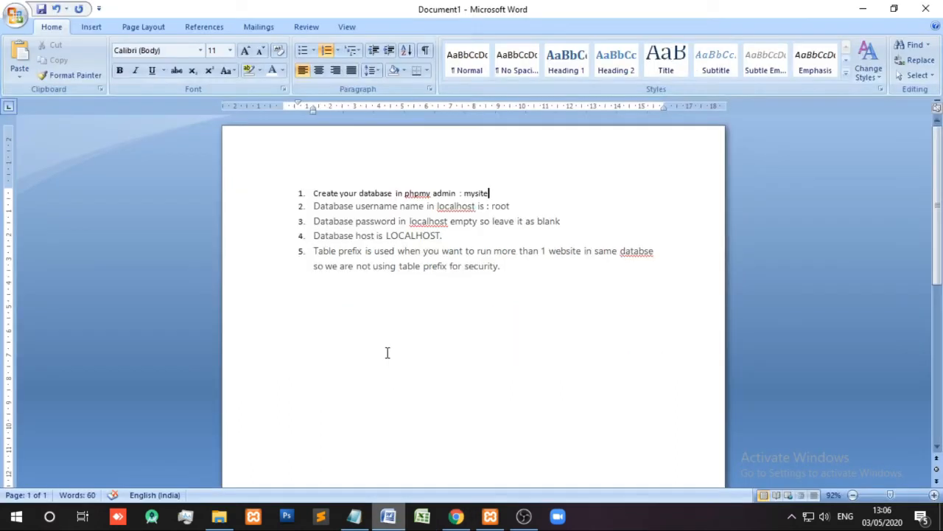
left_click(514, 267)
key("Return")
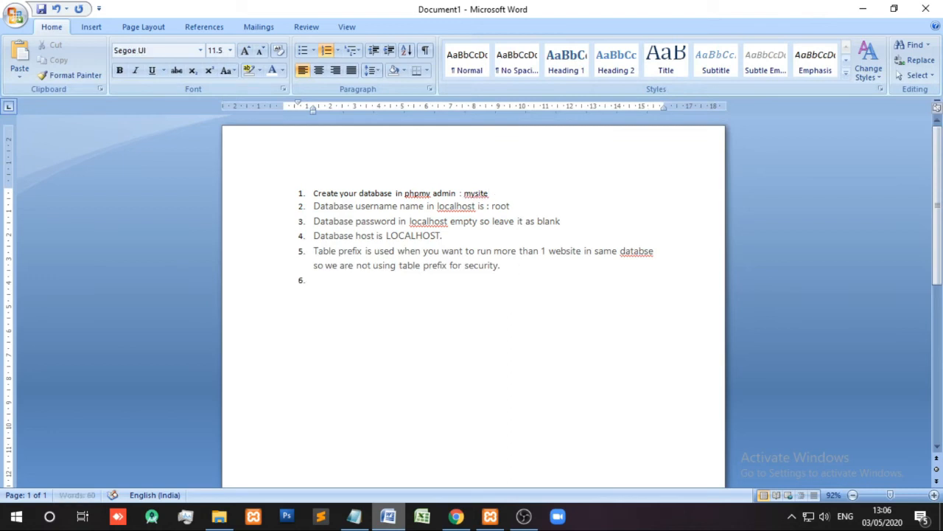
key("ctrl+v")
key("Return")
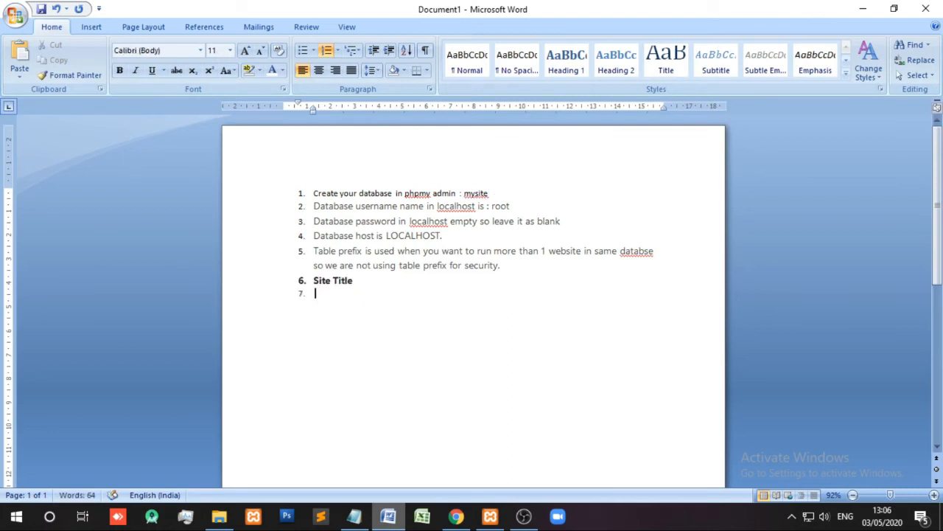
key("BackSpace")
key("BackSpace")
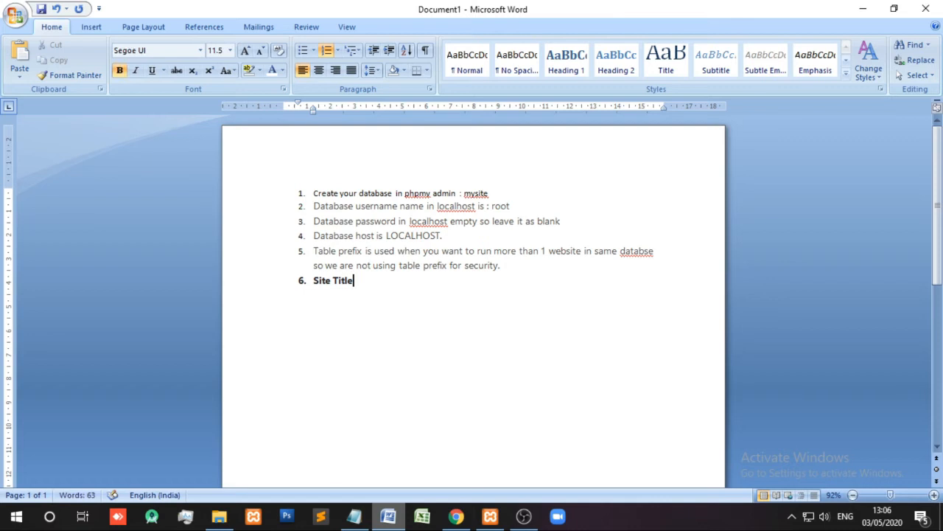
- Continue item 6 with ': site title is your website title name', fixing the typos
type(": sit")
type("e titl")
type("e")
type("your")
type(" website title")
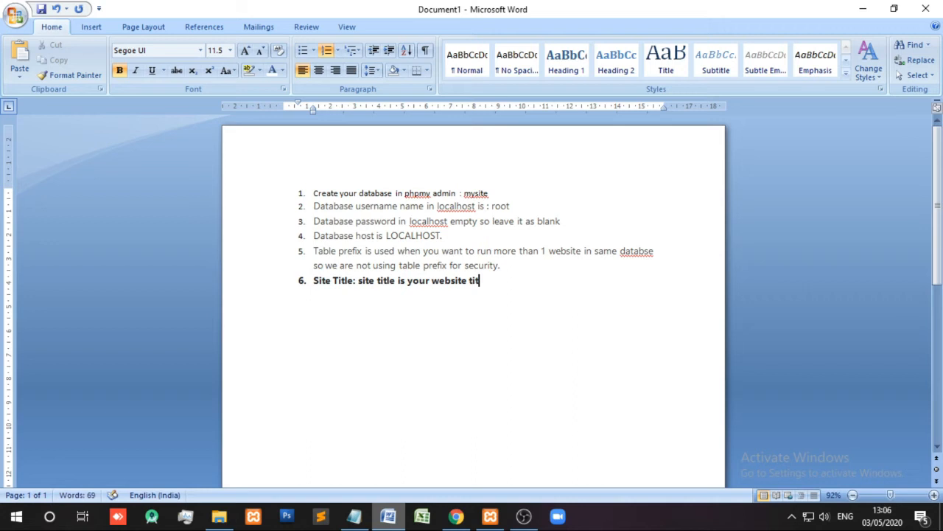
key("BackSpace")
key("BackSpace")
type("e nmae")
key("BackSpace")
key("BackSpace")
key("BackSpace")
type("am")
key("BackSpace")
- Finish the note and enter 'My First Website' as the WordPress Site Title
type("me.")
left_click(457, 516)
left_click(384, 213)
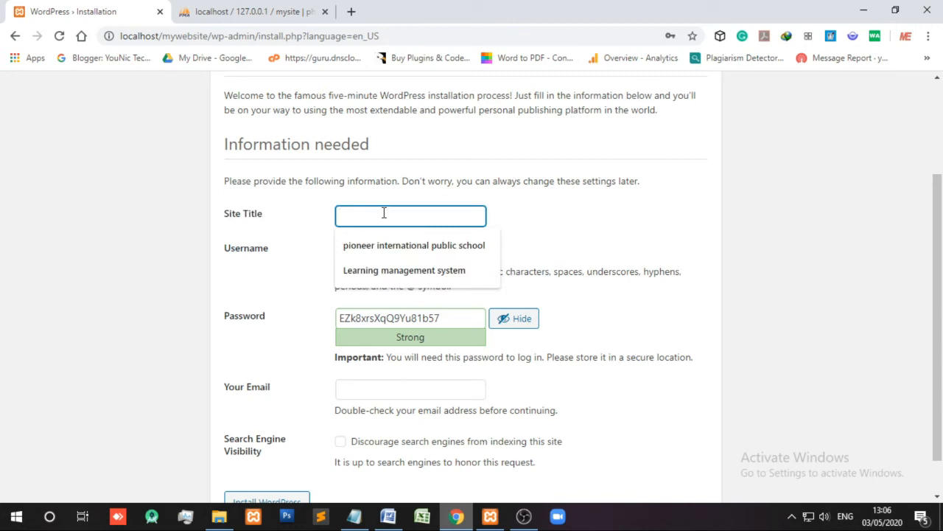
type("My First Website")
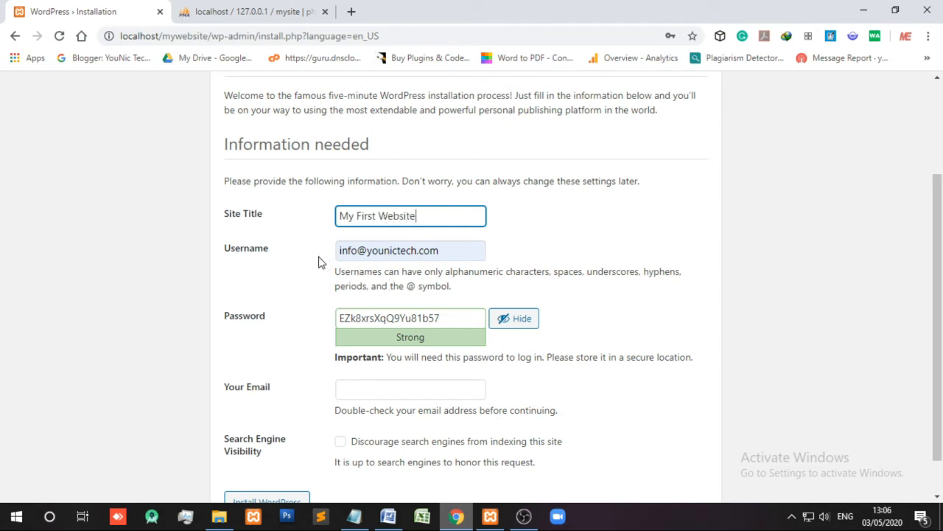
- Copy the Username label text from the install form for the notes
left_click(443, 251)
left_click_drag(440, 250, 226, 254)
key("ctrl+c")
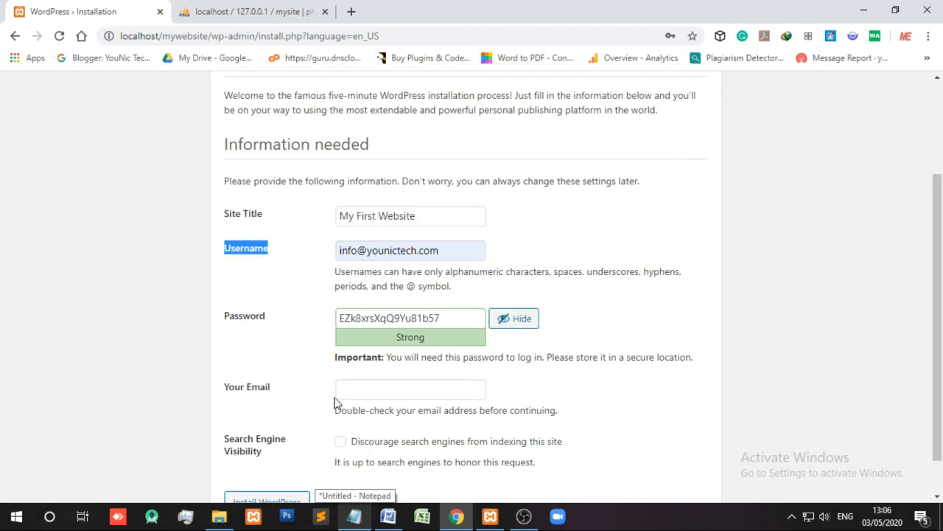
left_click(388, 516)
- Add notes item 7: Username is for WordPress login, with admin suggested on localhost
key("Return")
key("ctrl+v")
type(": is for login i")
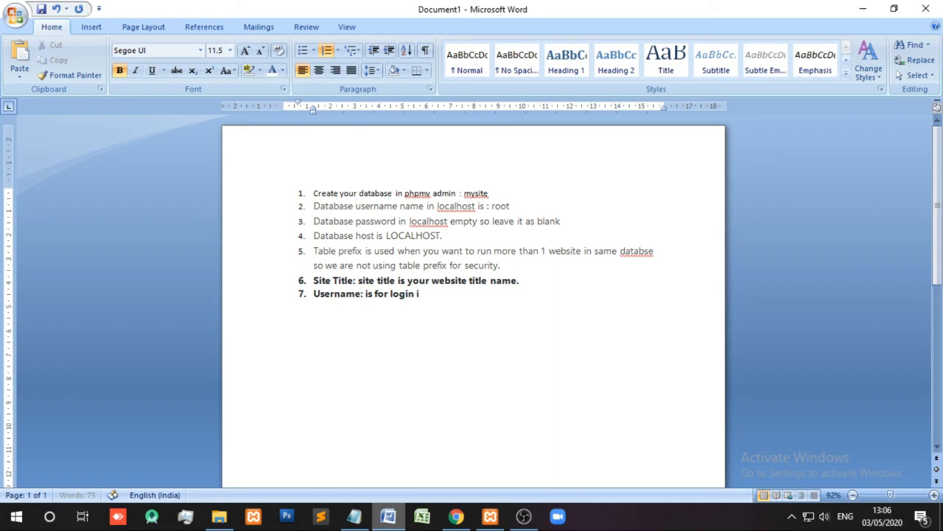
type("n to wordpress. ")
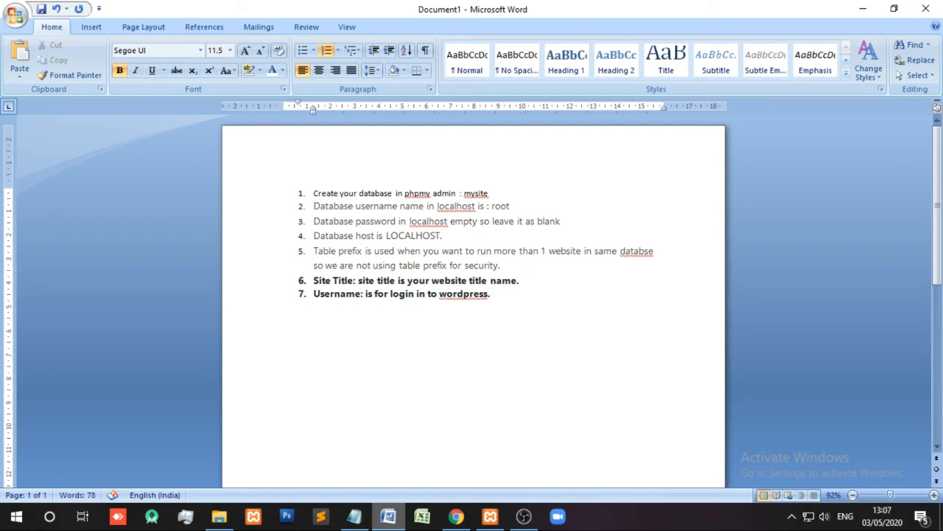
type("You can use admin as ")
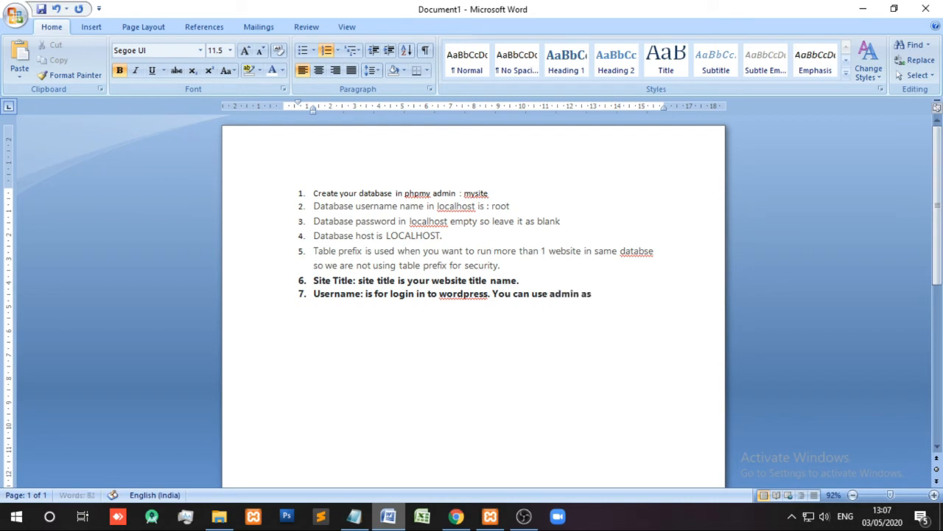
type("username in local")
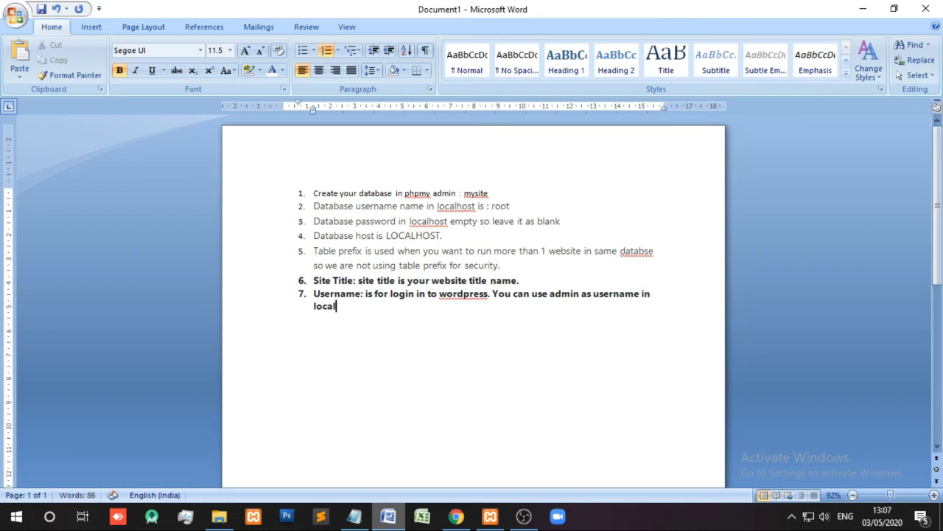
type("host")
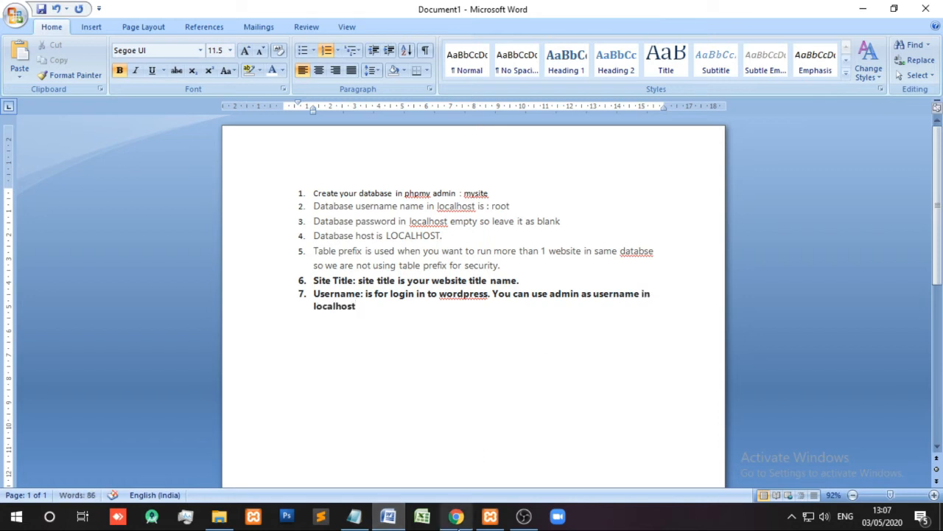
left_click(396, 522)
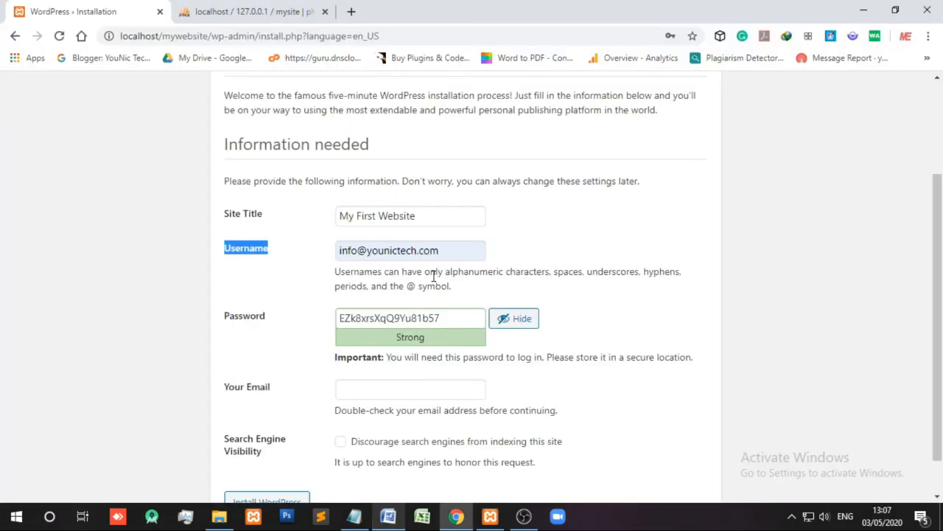
- Replace the install form's Username with admin
left_click(449, 253)
left_click_drag(449, 253, 319, 258)
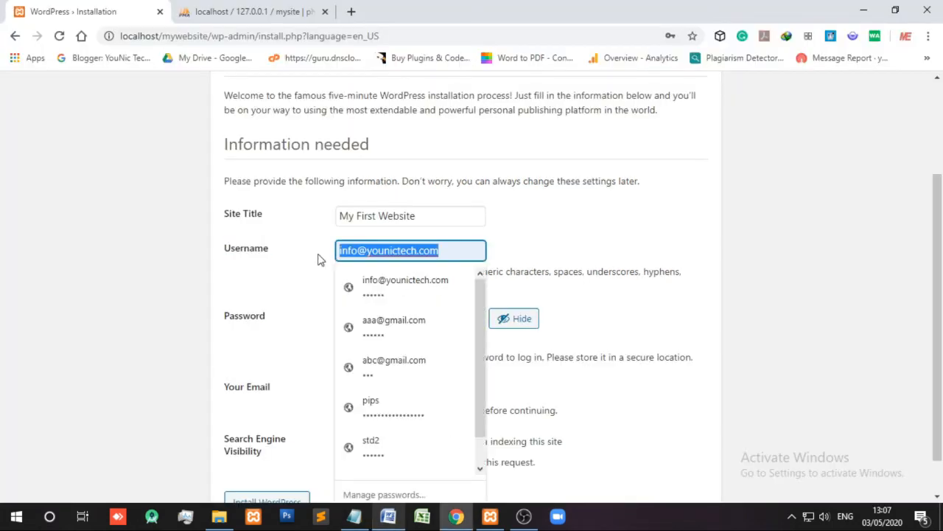
type("admin")
key("Tab")
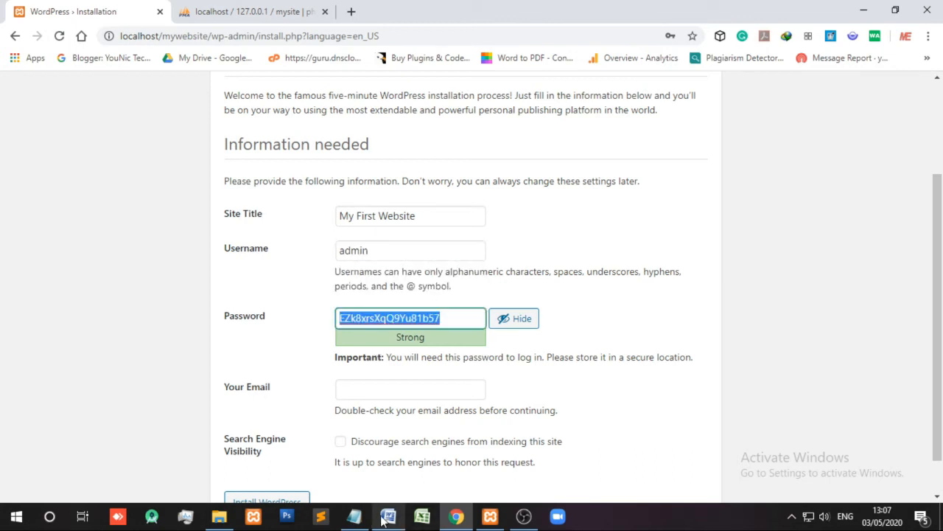
- Copy the Password label and begin an empty item 8 in the Word notes
left_click_drag(271, 322, 228, 324)
key("ctrl+c")
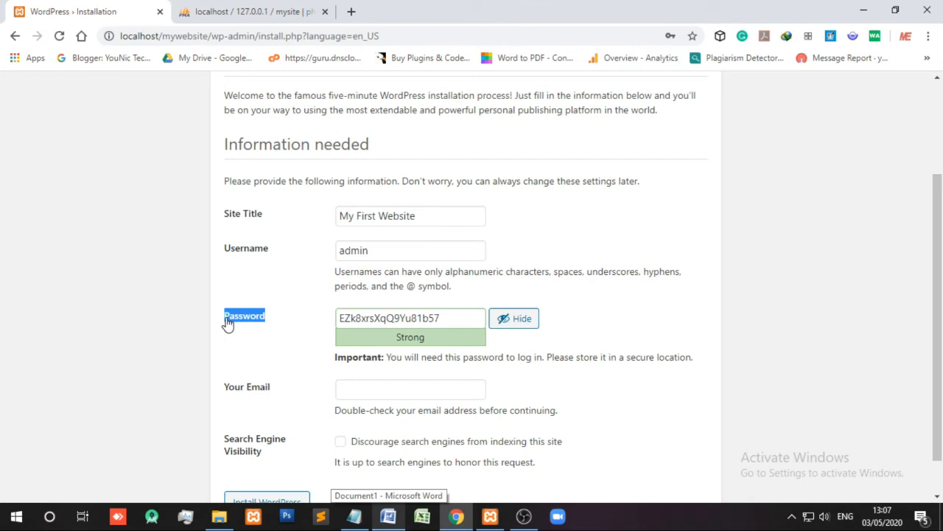
left_click(387, 516)
key("Return")
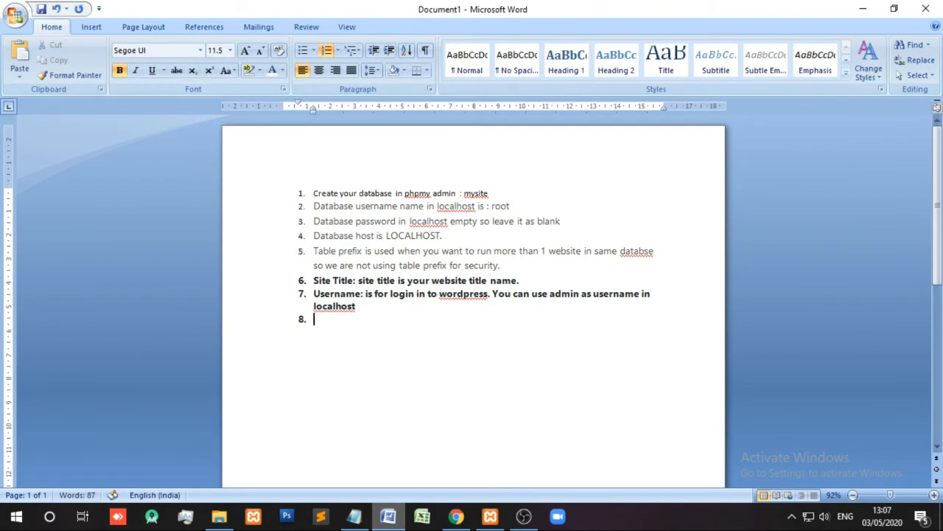
- Write item 8: 'Password: fill your password never user generated password.'
key("ctrl+v")
type(": fill your password never u")
key("BackSpace")
type("user g")
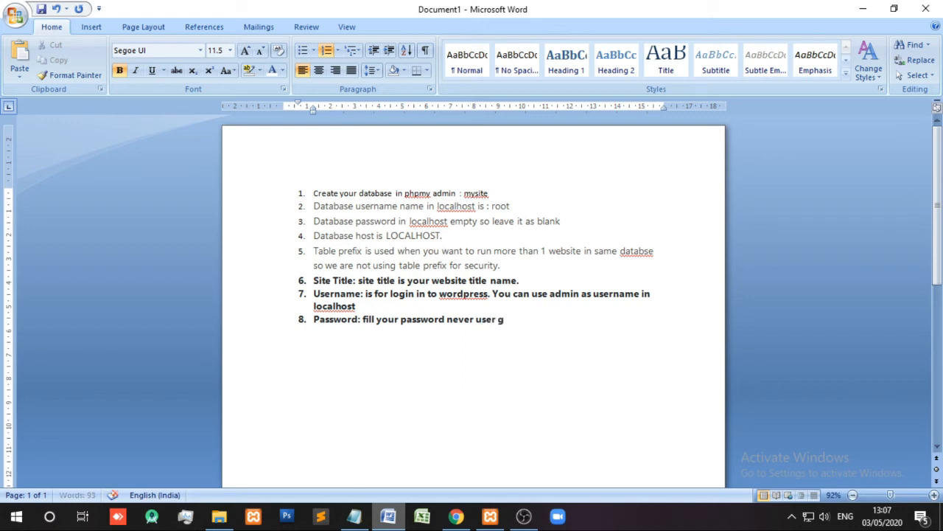
type("enerated password.")
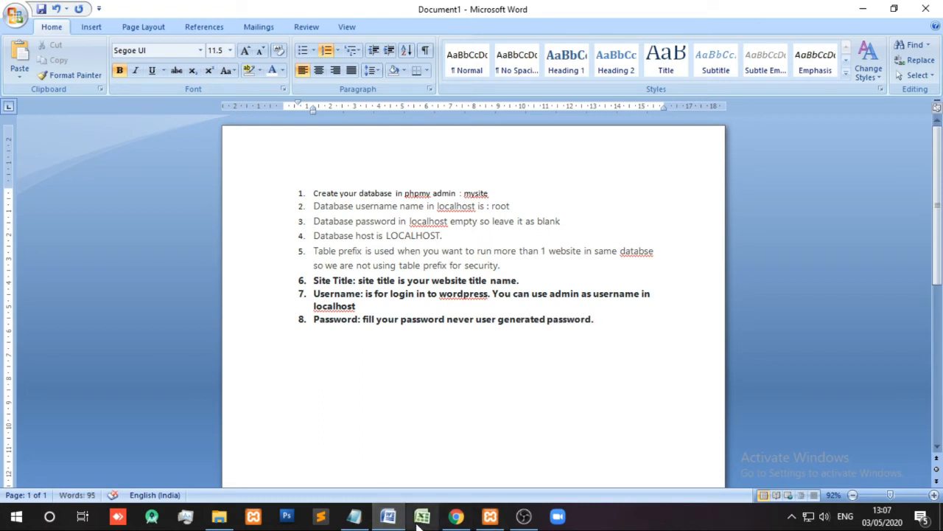
- Replace the generated WordPress password with a custom weak password and mask it
left_click(456, 516)
left_click_drag(453, 316, 322, 315)
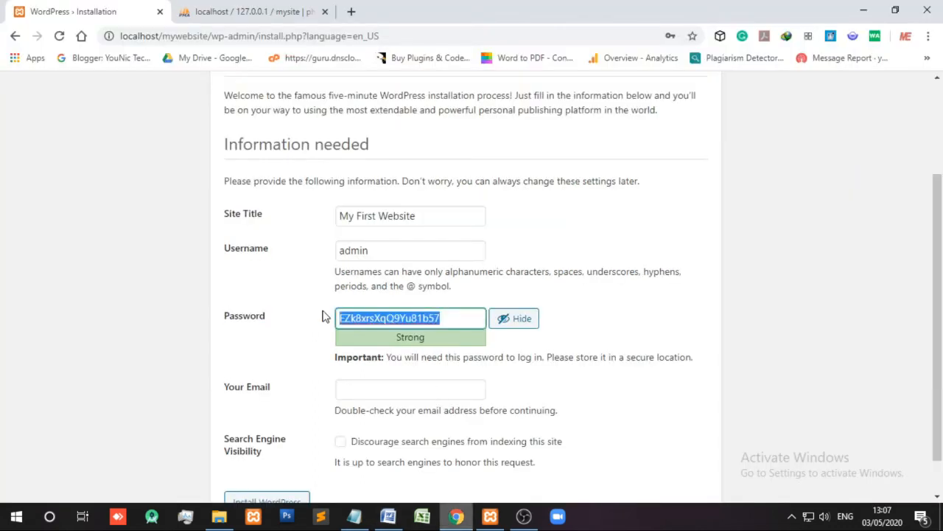
type("adminn")
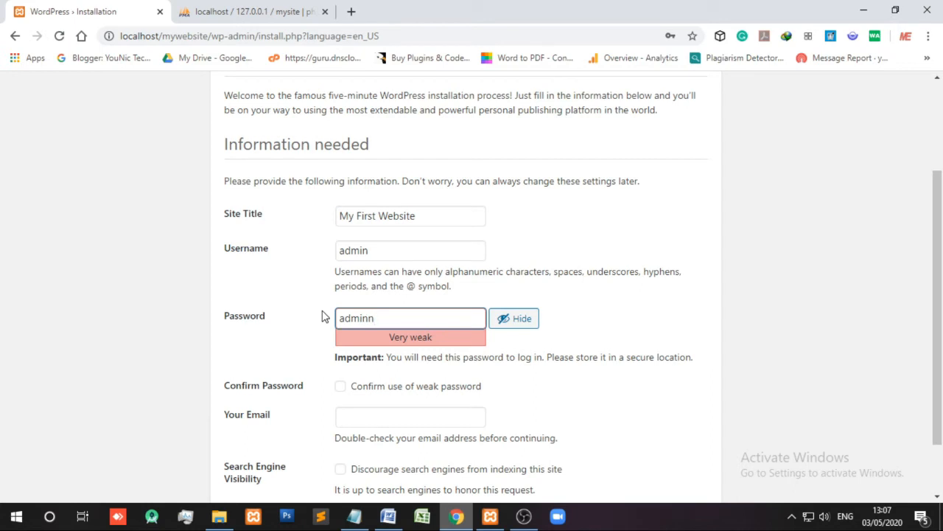
key("BackSpace")
type("123456@")
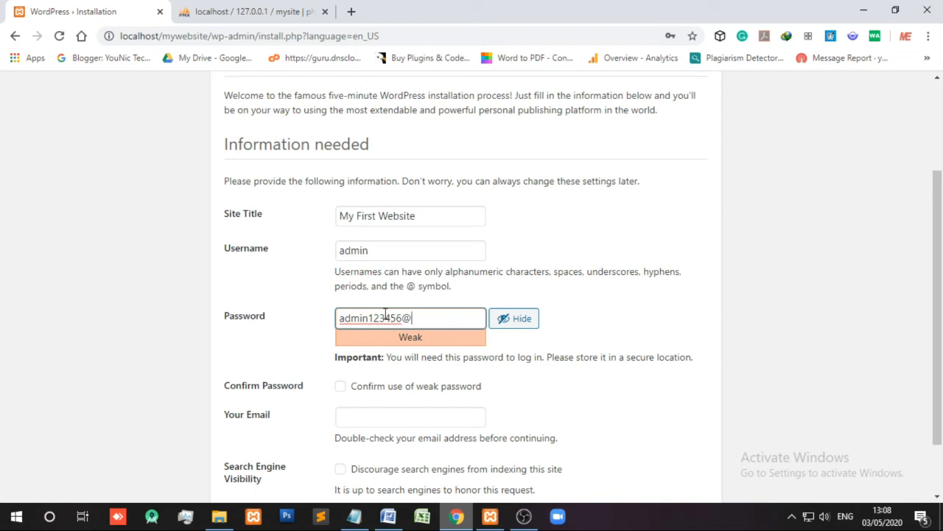
left_click(504, 324)
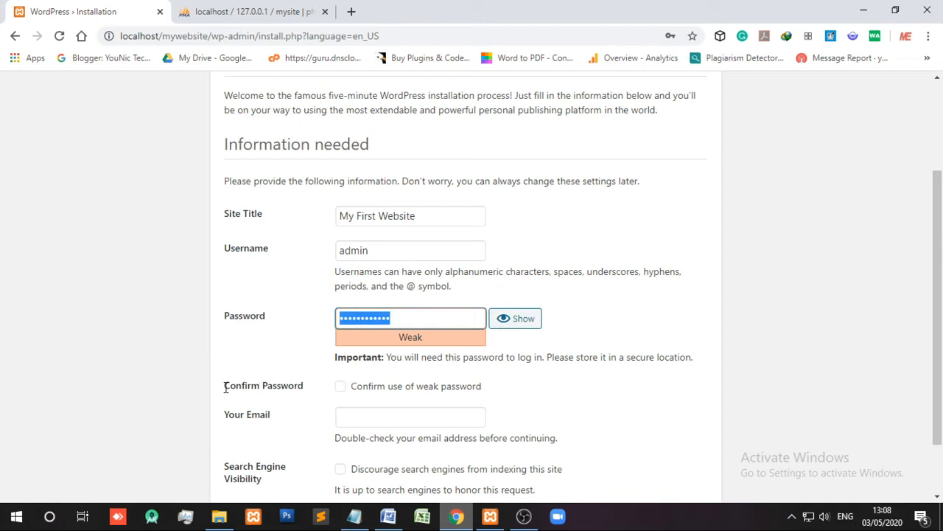
- Confirm use of the weak password and copy the Confirm Password row text
left_click_drag(226, 388, 346, 396)
left_click(341, 389)
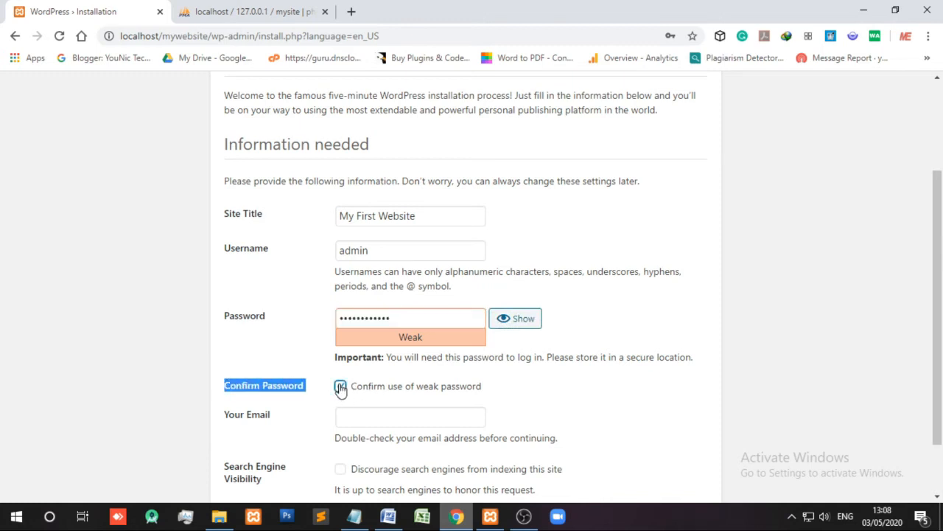
scroll(345, 387, "down", 1)
left_click(370, 344)
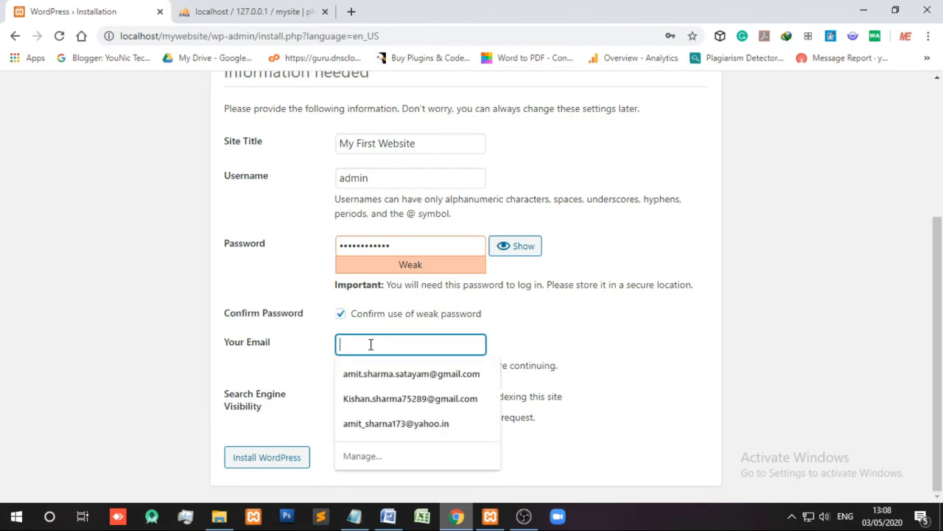
left_click_drag(274, 342, 286, 309)
left_click(275, 332)
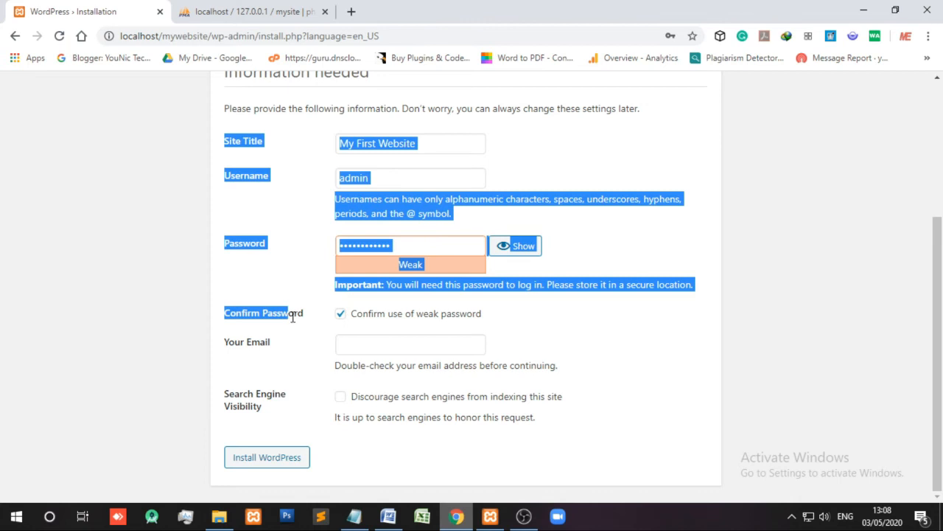
left_click(293, 317)
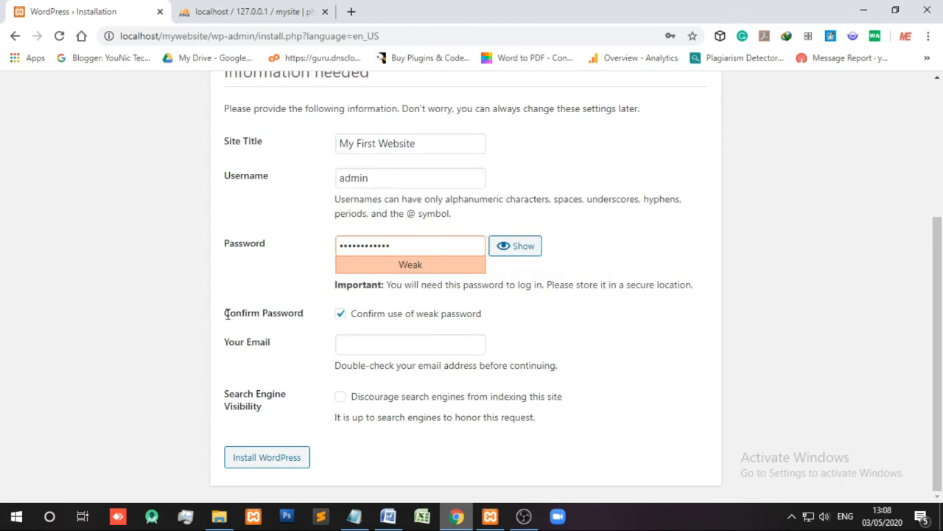
left_click_drag(224, 314, 488, 318)
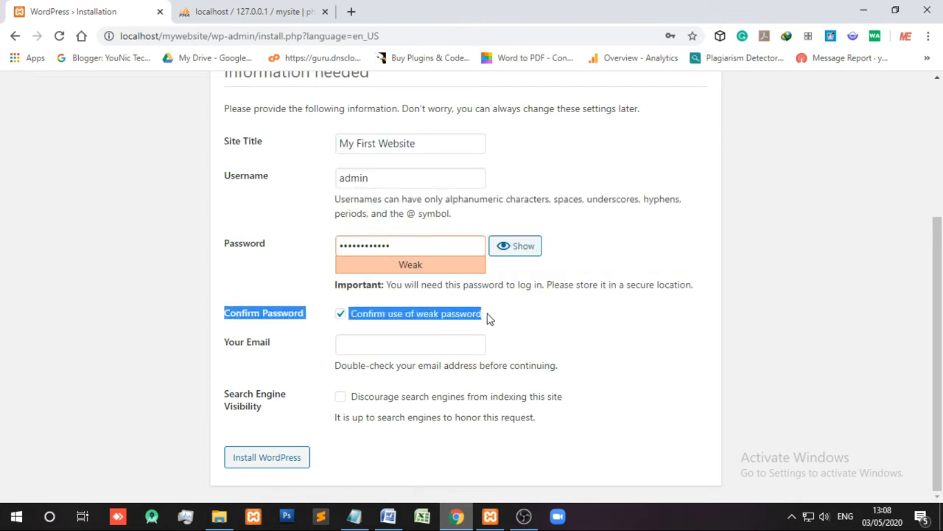
- Start notes item 9 with 'Confirmed week', correcting the spelling of Confirmed
left_click(388, 516)
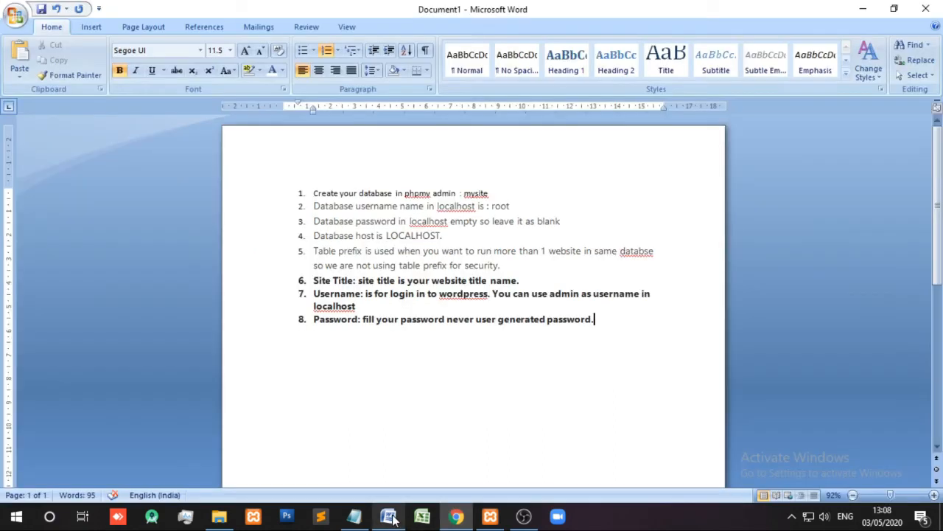
left_click(544, 332)
key("Return")
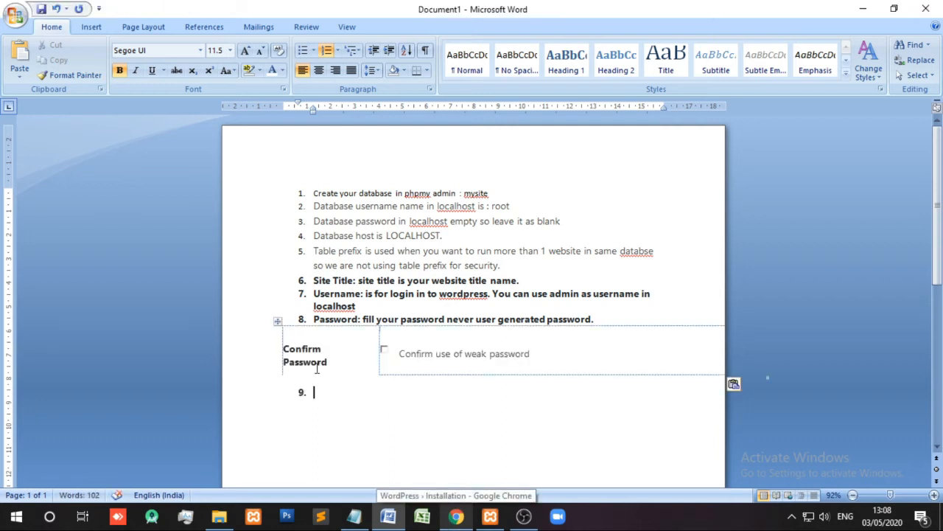
key("ctrl+z")
type("confirme week")
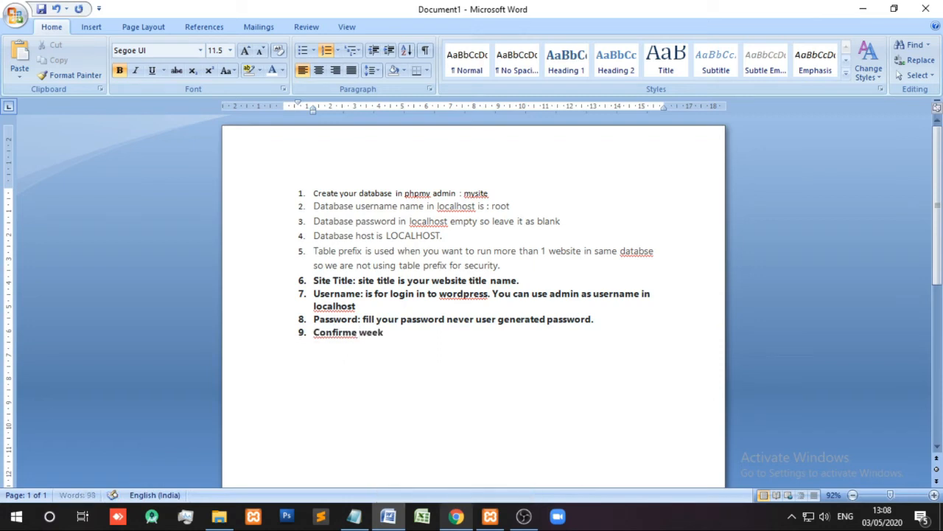
right_click(331, 334)
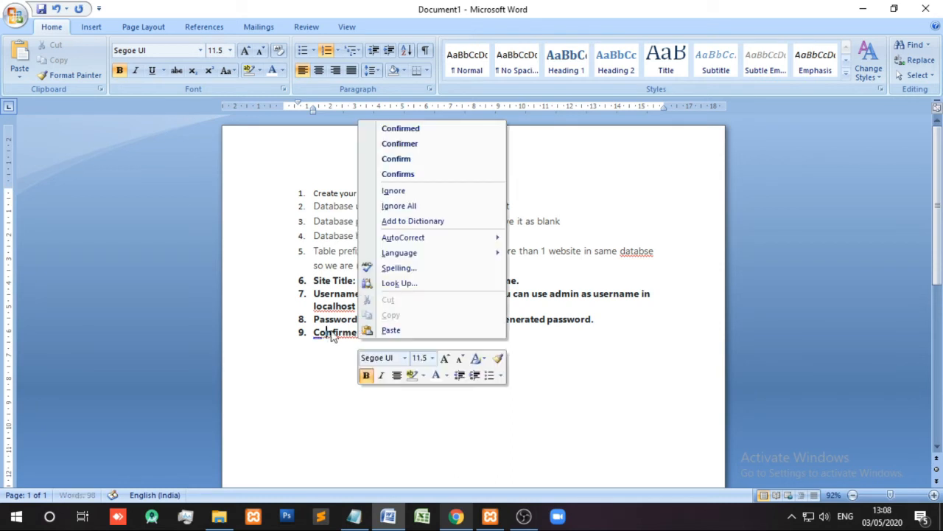
left_click(400, 128)
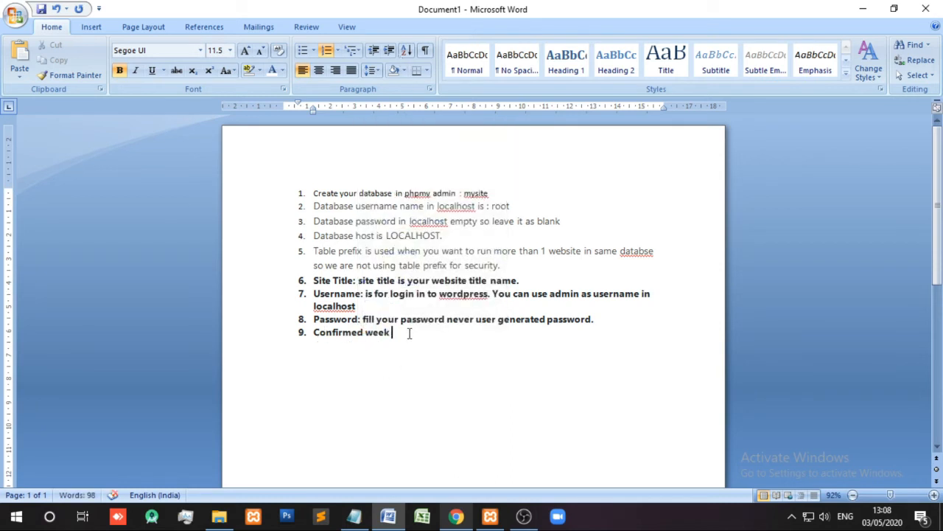
- Continue item 9 about being satisfied with your password, correcting 'stistfy' to 'satisfy'
type("password i")
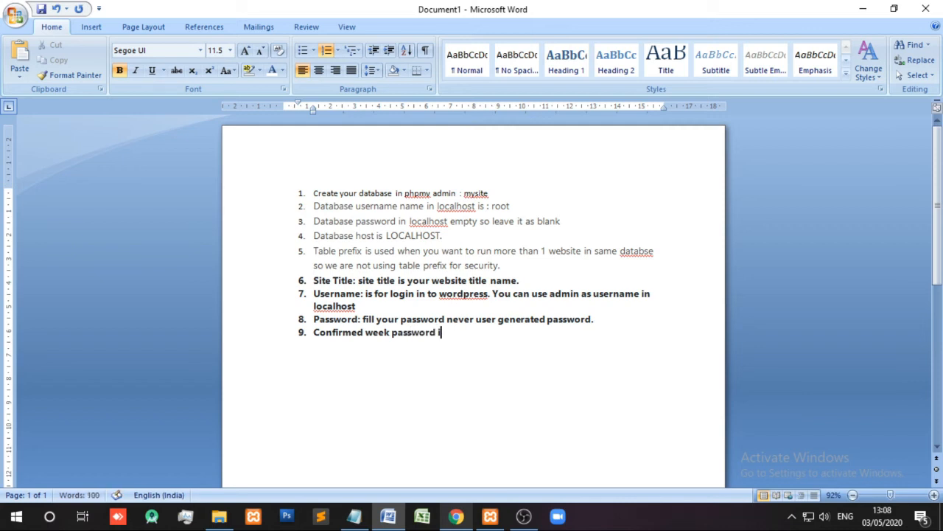
type("f you are stistfy with your")
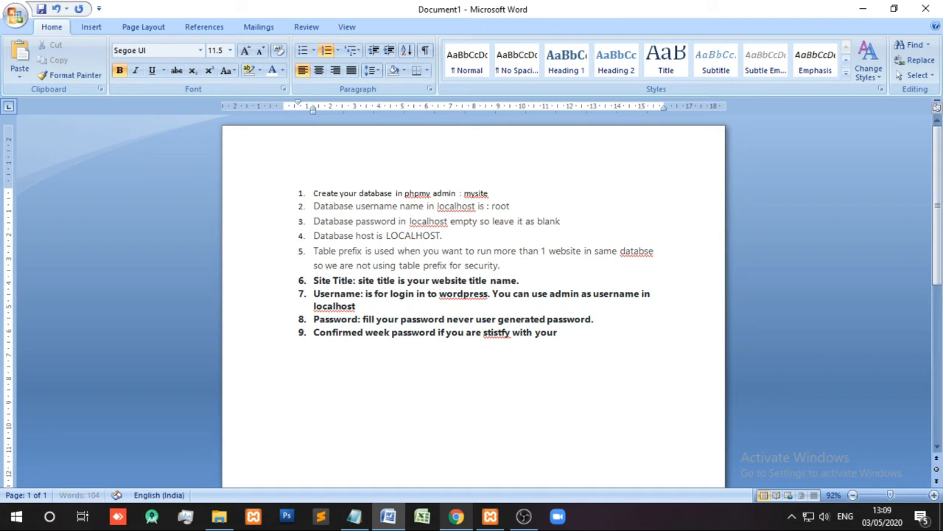
type(" password")
right_click(502, 333)
left_click(547, 173)
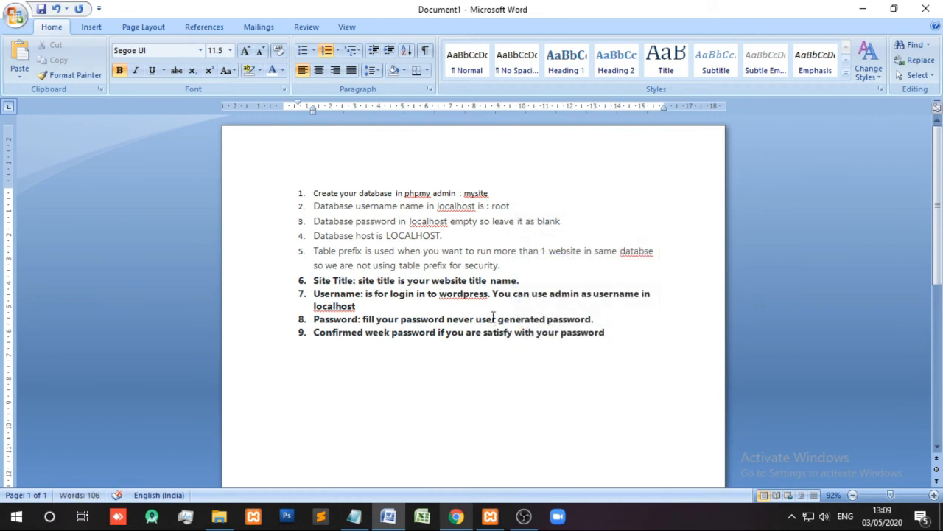
left_click(465, 293)
left_click(462, 352)
left_click(625, 336)
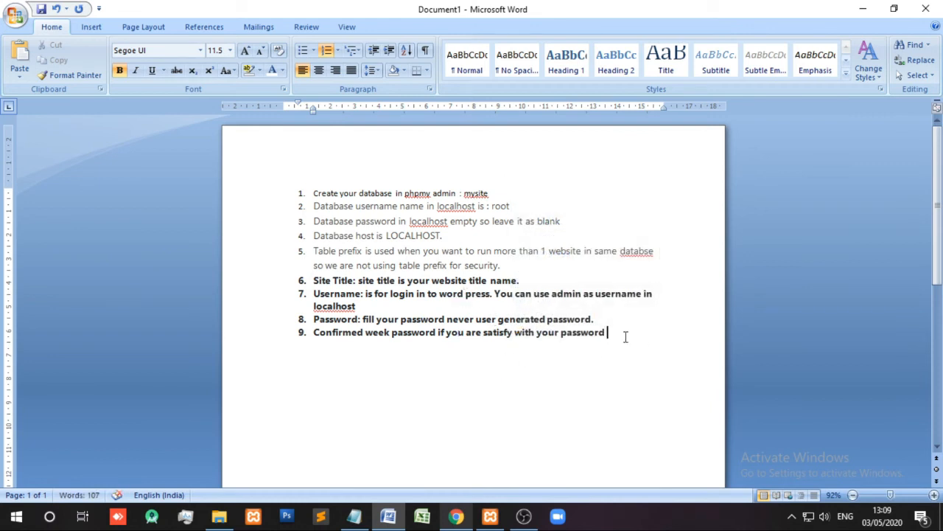
- Add item 10: 'email : fill your email id for future use if forget the password of your site.'
key("Return")
type("email : ")
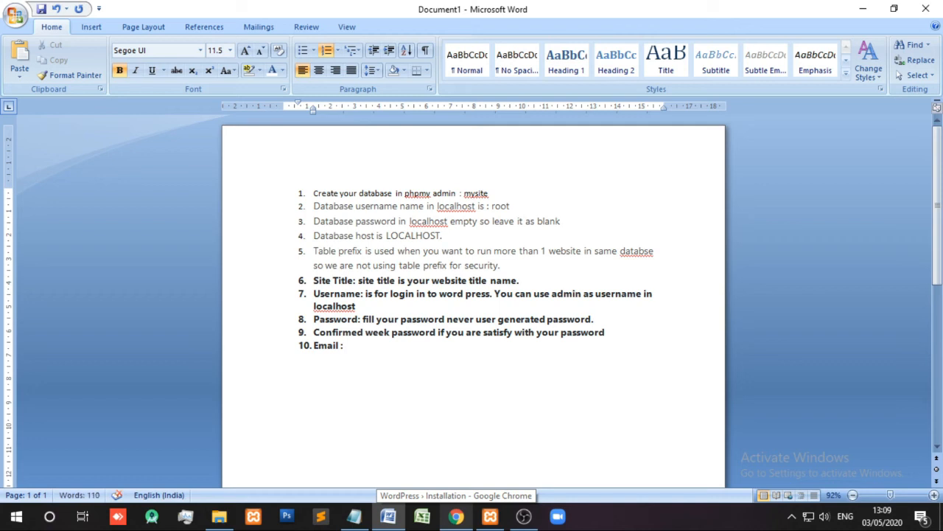
type("fill your email id ")
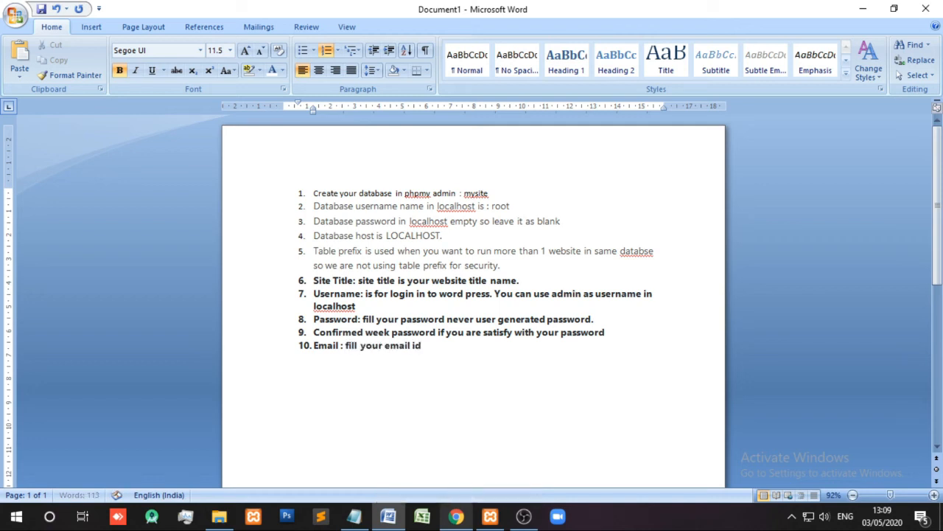
type("for future use if you fo")
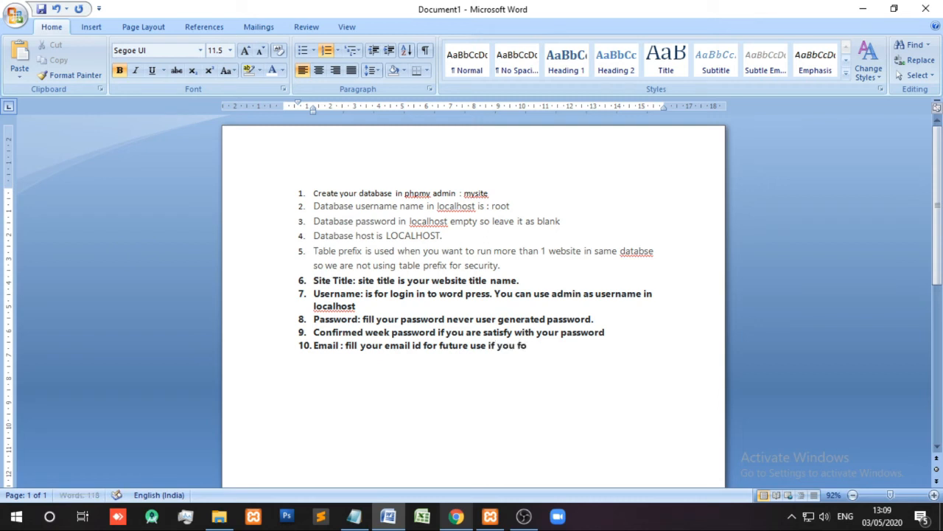
type("rget the password of your")
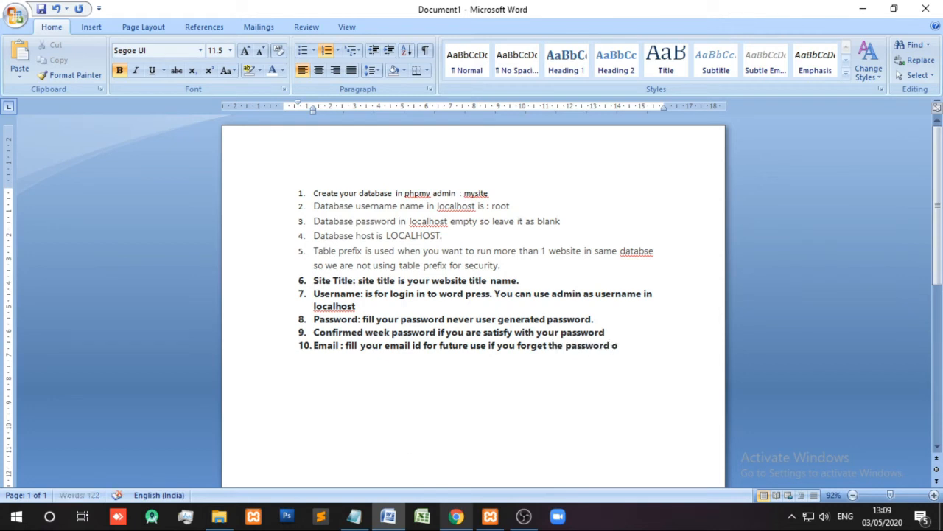
type(" site.")
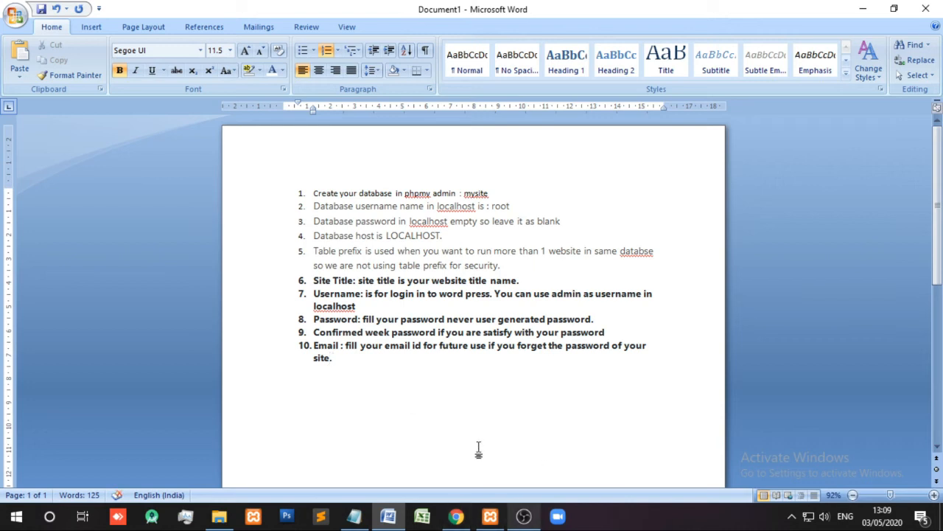
- Fill Your Email with a saved address and copy the Search Engine Visibility label
key("alt+Tab")
left_click(369, 343)
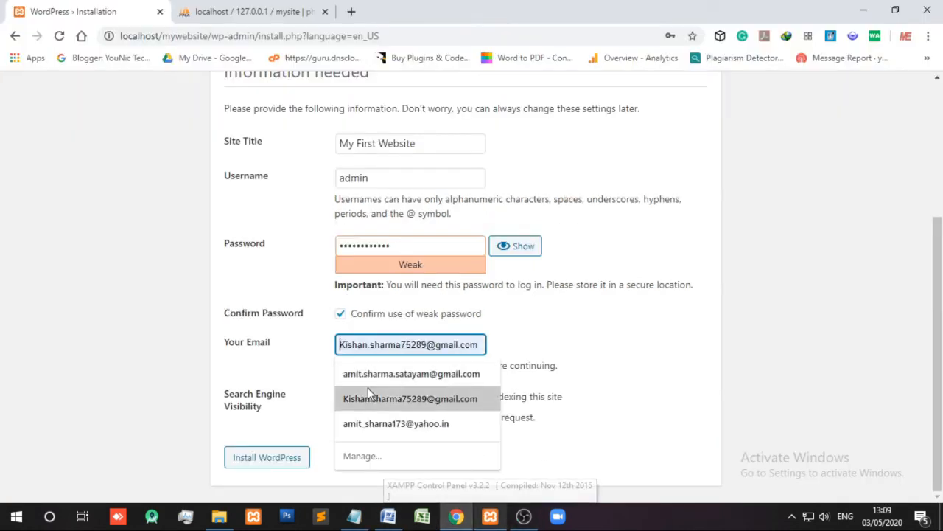
left_click(376, 423)
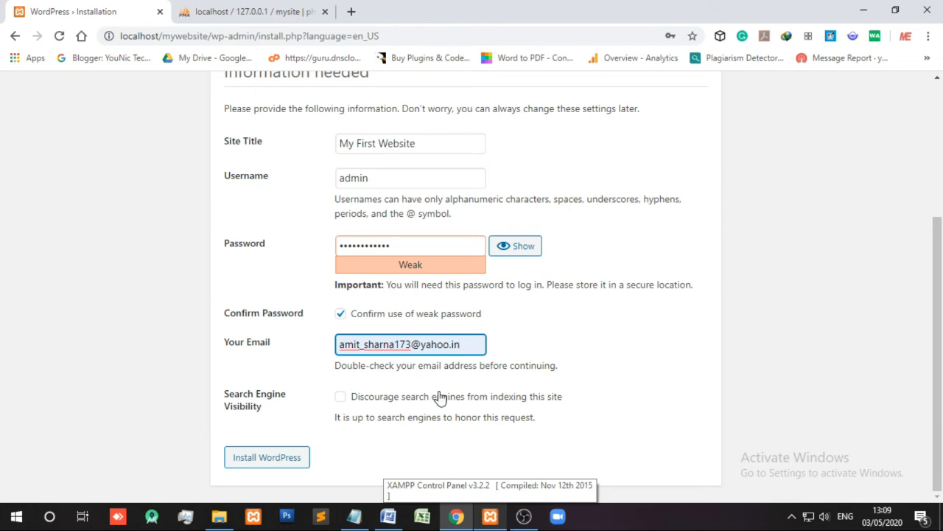
left_click_drag(225, 394, 372, 413)
key("ctrl+c")
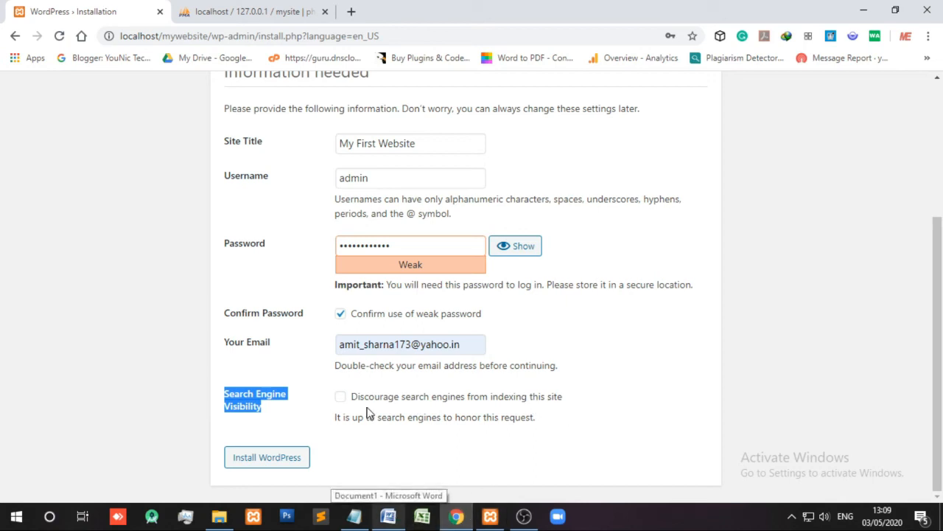
left_click(389, 518)
- Start item 11 'Search Engine Visibility:', warning not to enable it while a new site changes
key("Return")
key("ctrl+v")
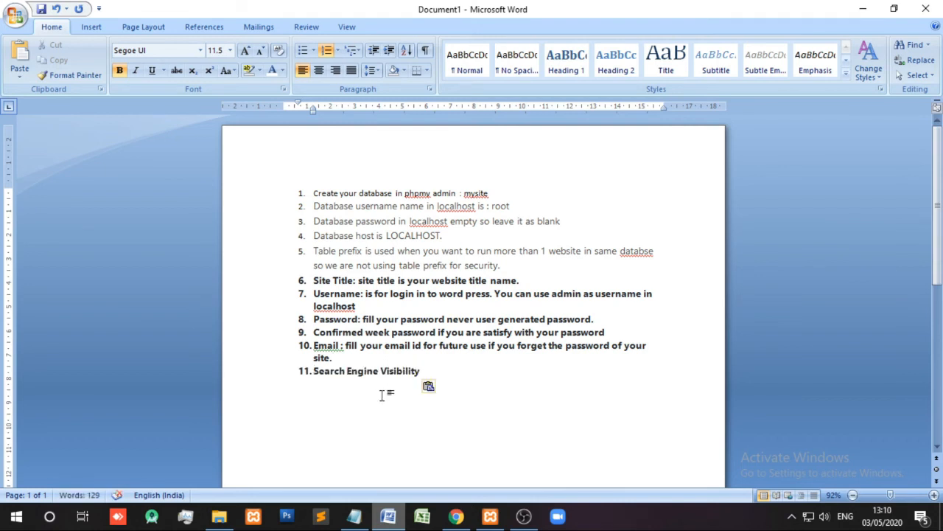
type(": when we are st")
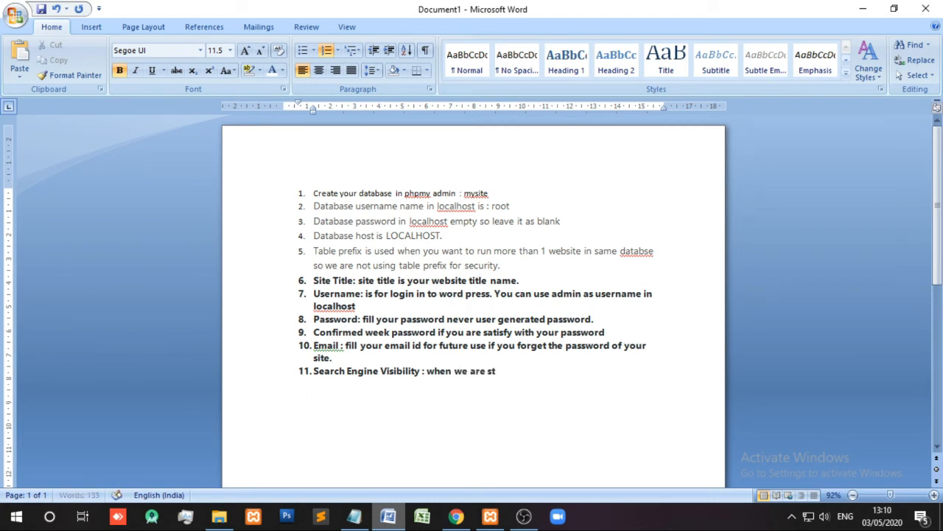
type("arting new websit")
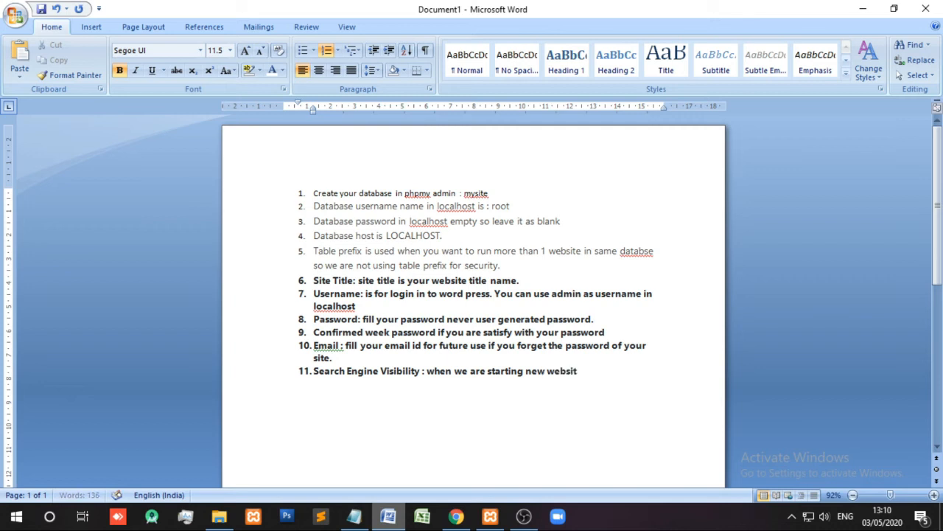
type("e never click on vi")
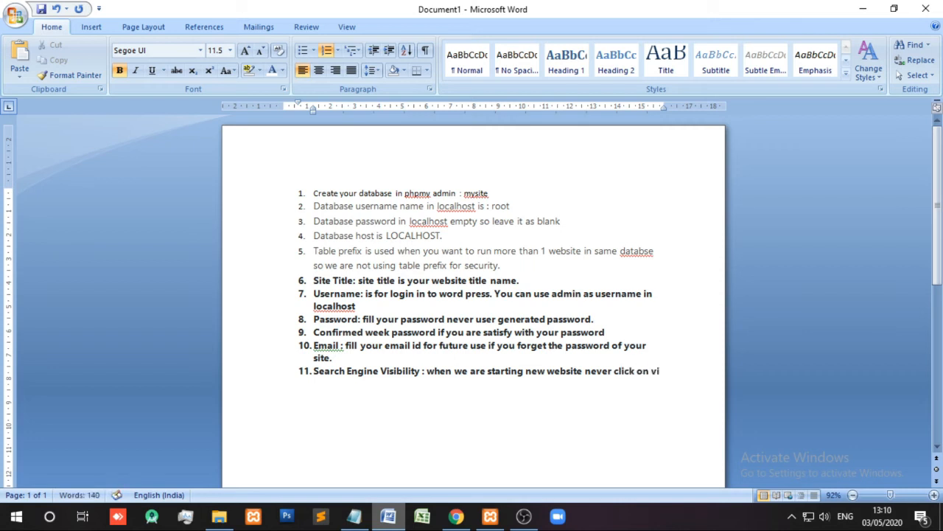
type("sib")
type("ility")
type(" butto")
type("n")
type(". be")
type("cause i")
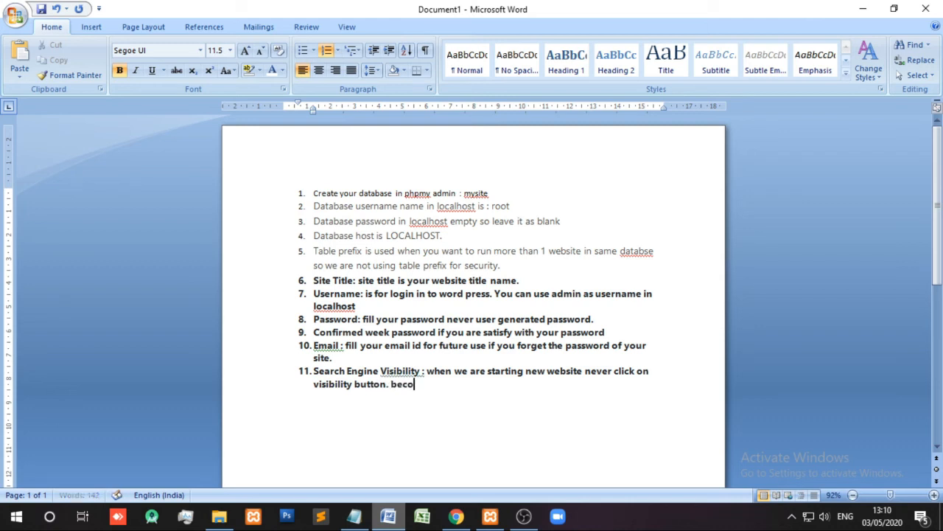
type("n starting we are remo")
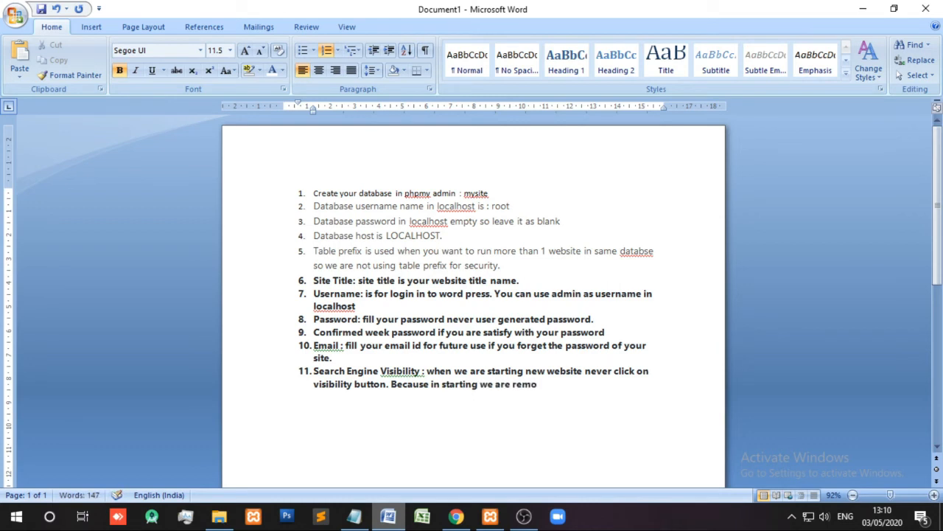
key("BackSpace")
type("oving lots of pages")
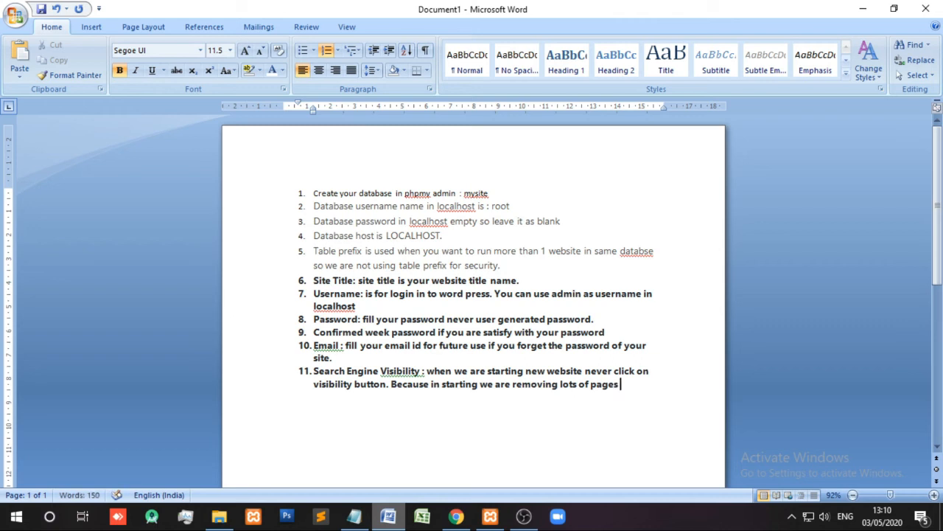
type(" , permalinks,")
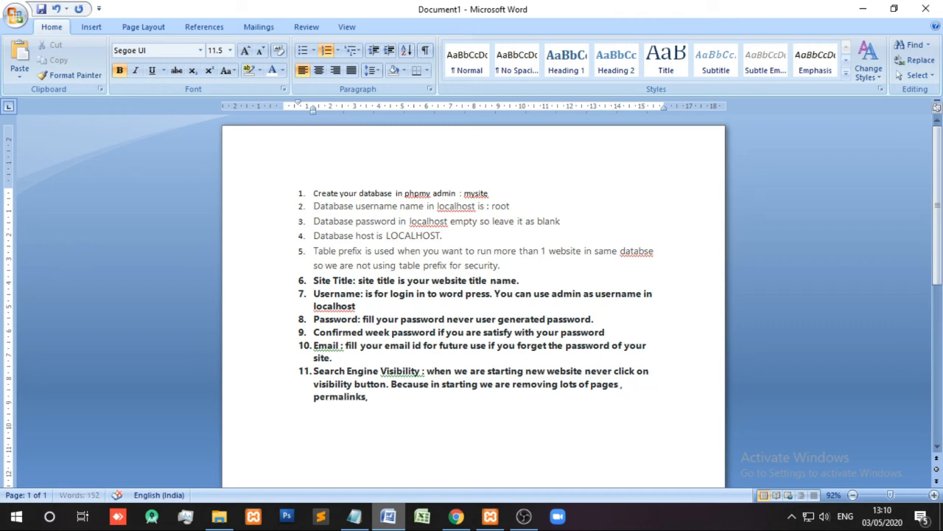
type(" post, theme , pl")
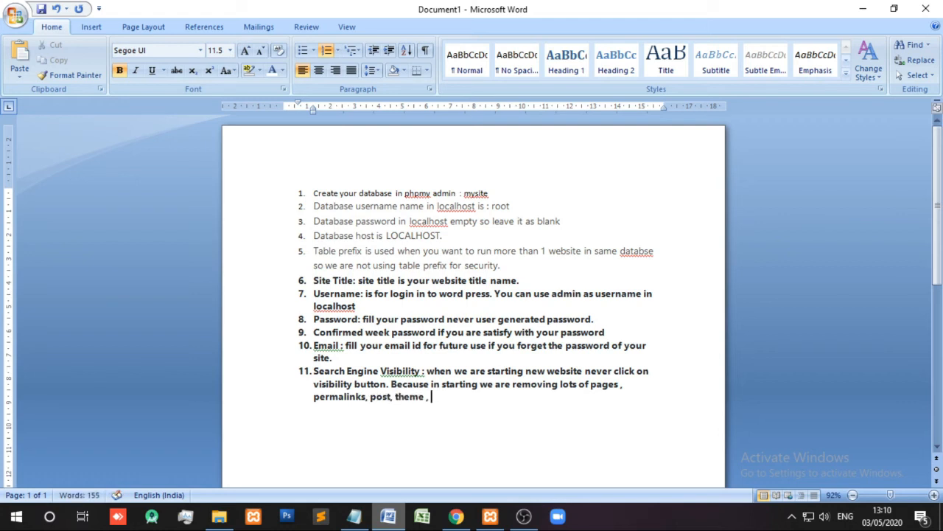
type("uging. is")
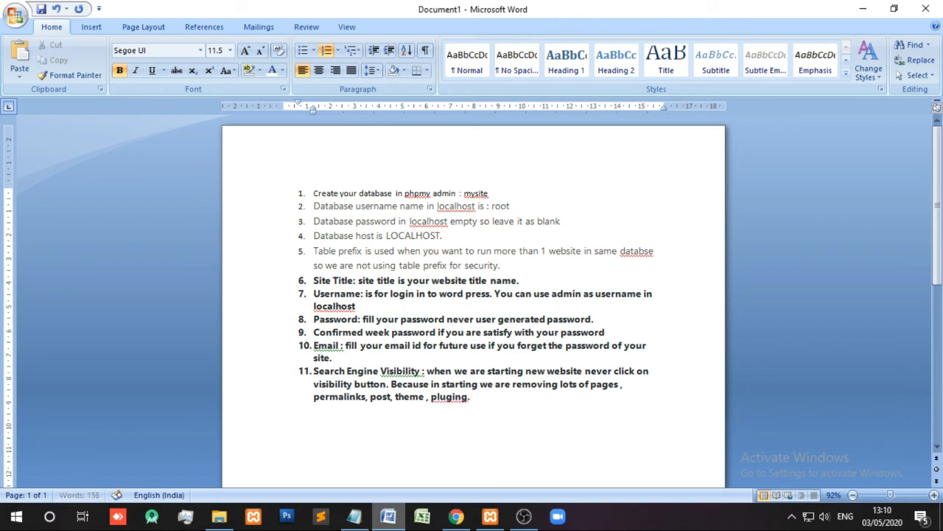
- Extend item 11: early indexing causes lots of 500 or page errors, so leave this option
key("BackSpace")
key("BackSpace")
type("If we indexing")
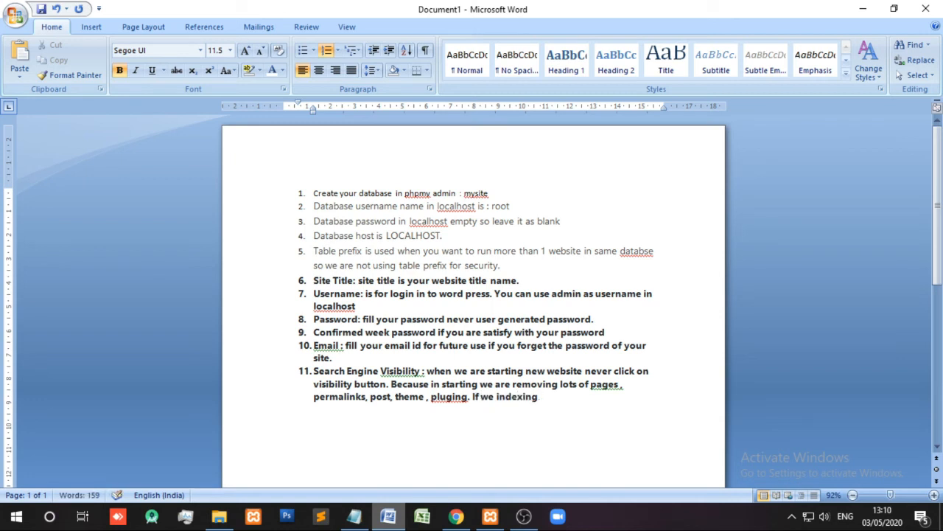
type(" at very start. the")
type("n")
key("BackSpace")
type("n ou")
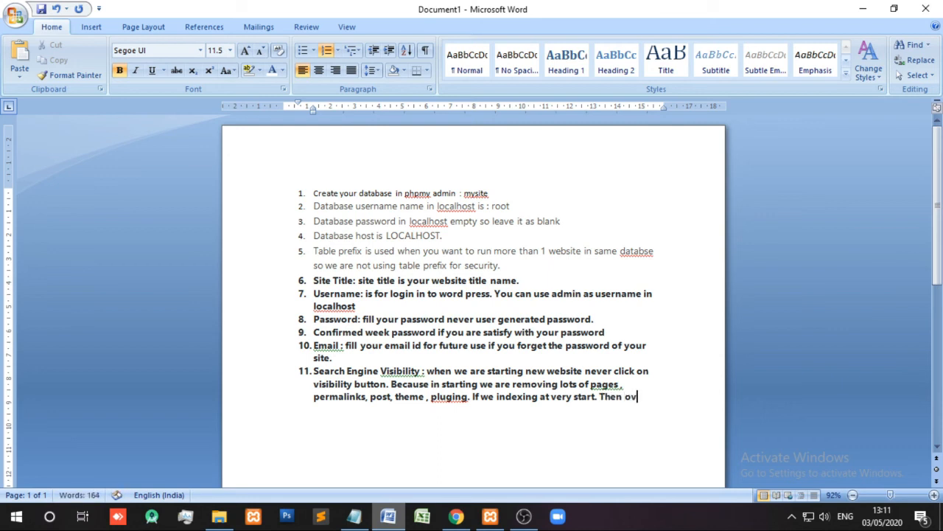
type("r website ha")
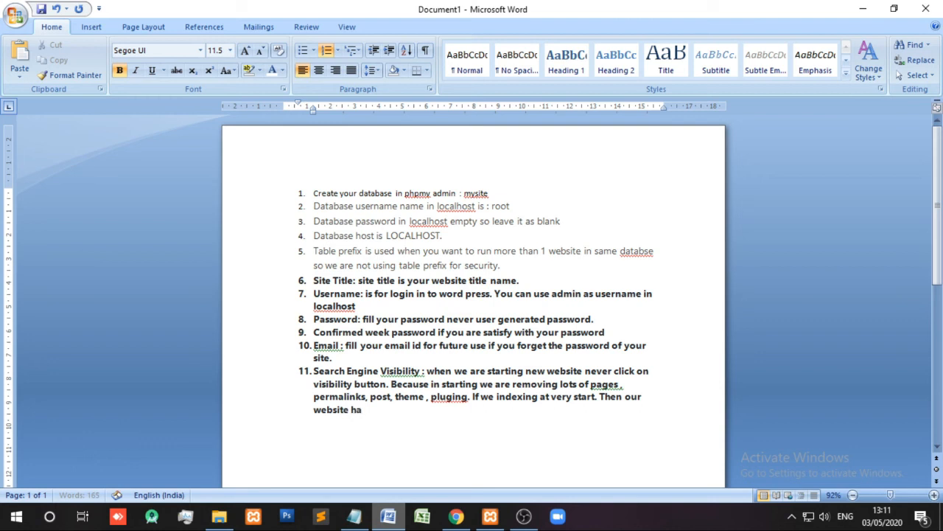
type("ve lots of")
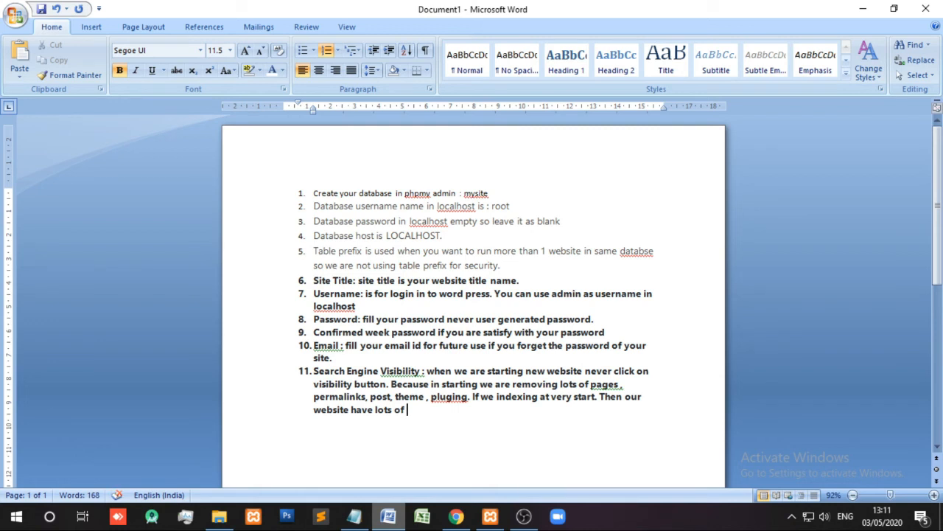
type("500 or page error")
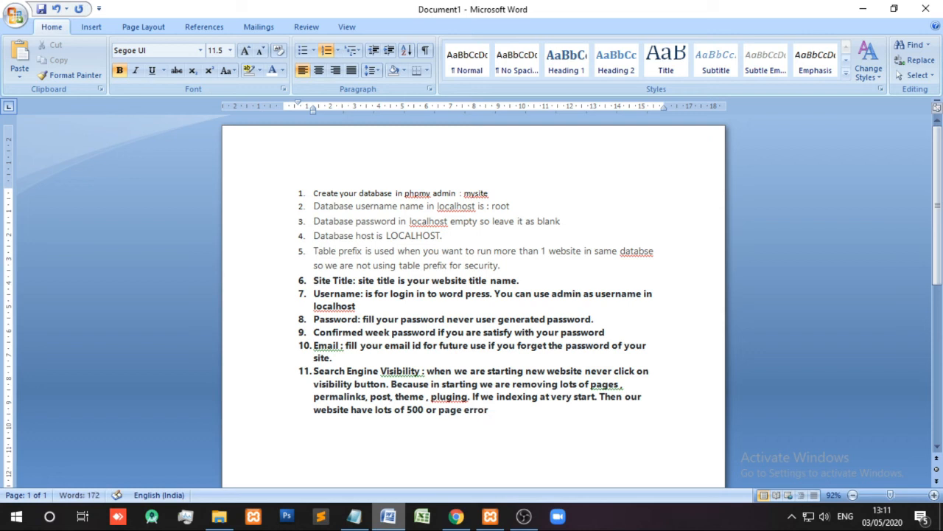
type(". So leave it thi")
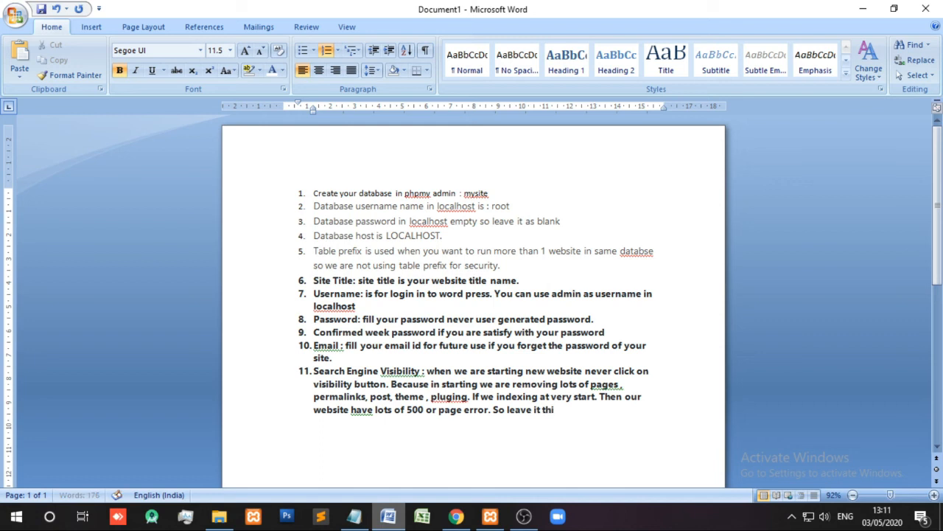
type("s option.")
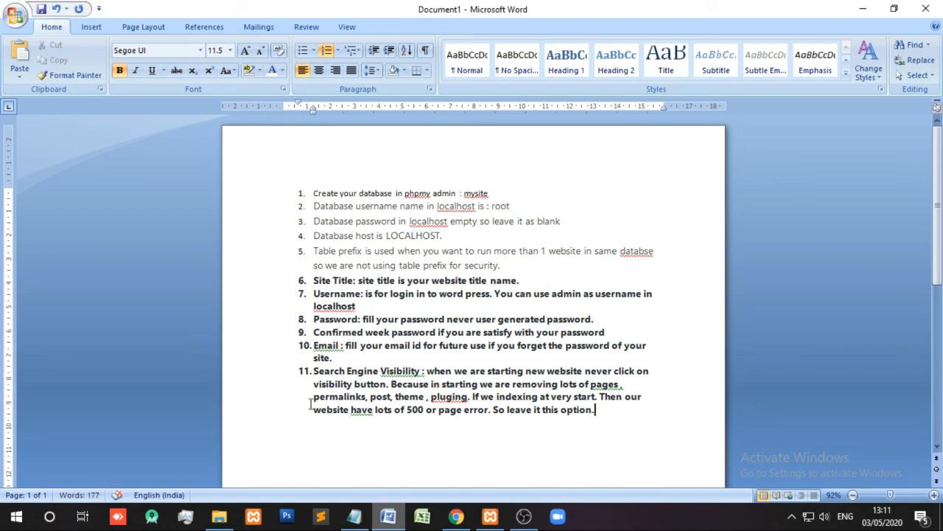
- Run the WordPress installation from the filled-in installer form in Chrome
left_click(457, 516)
left_click(207, 429)
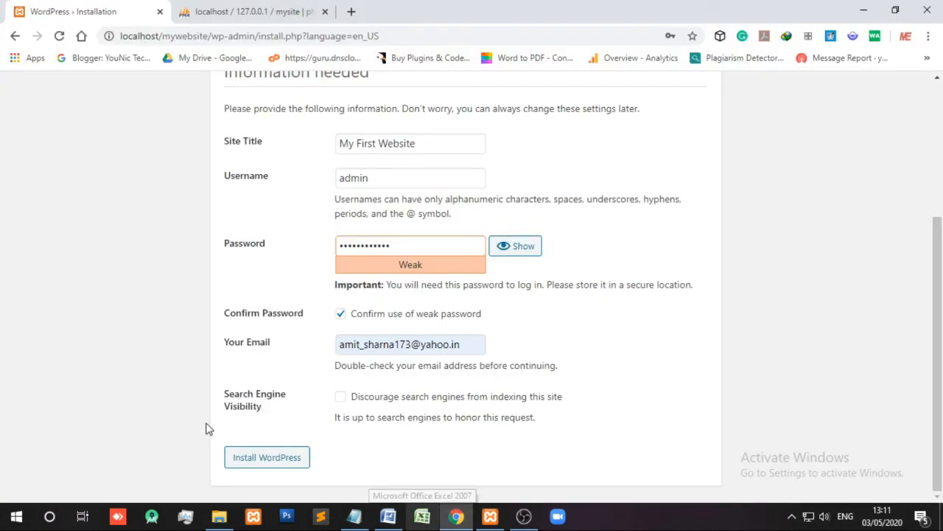
left_click(273, 465)
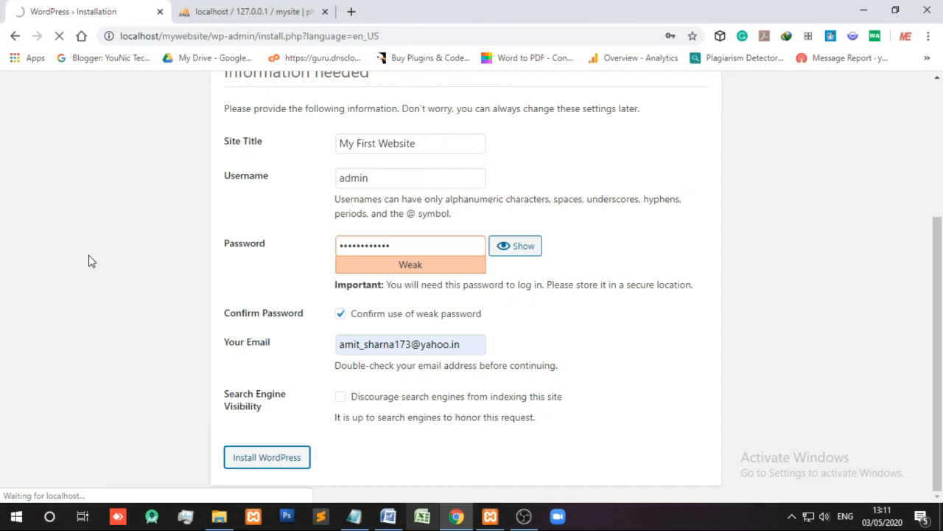
- Reveal the admin password on the Success page, save the login in Chrome, and continue to login
left_click(514, 248)
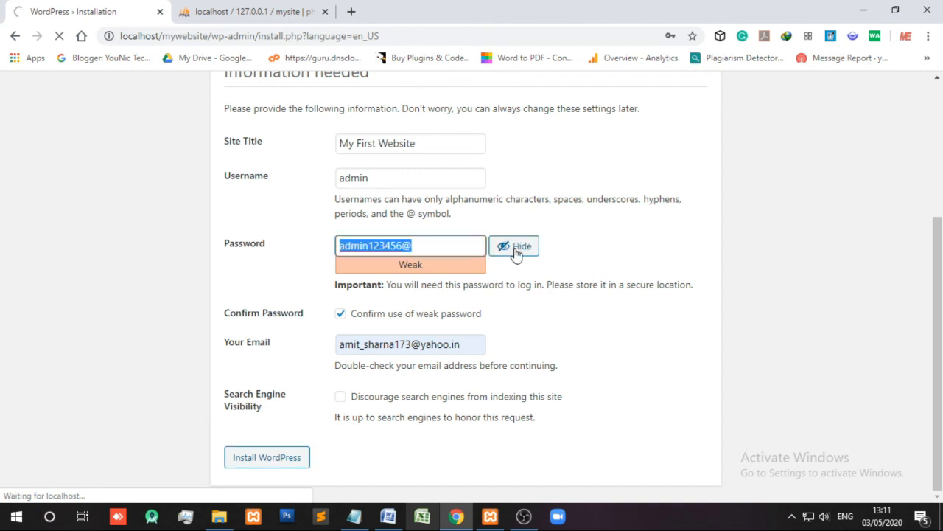
left_click(106, 254)
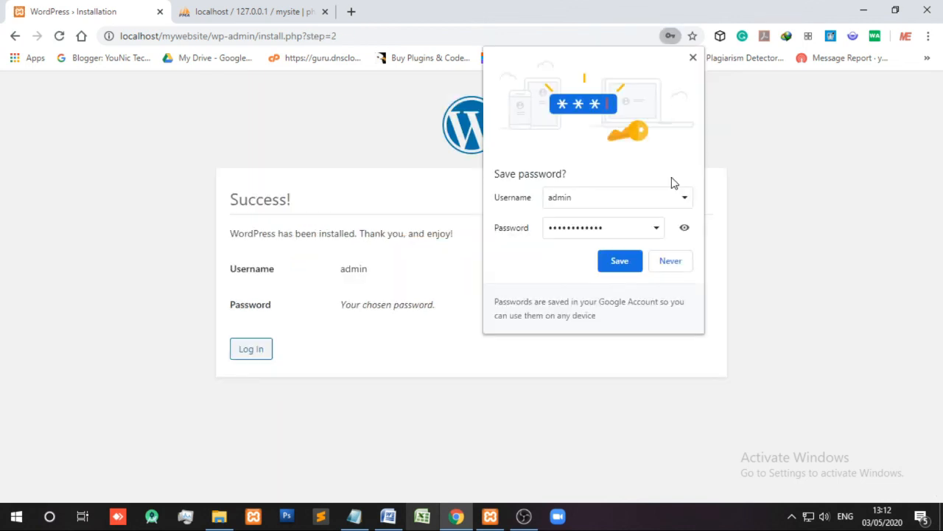
left_click(622, 266)
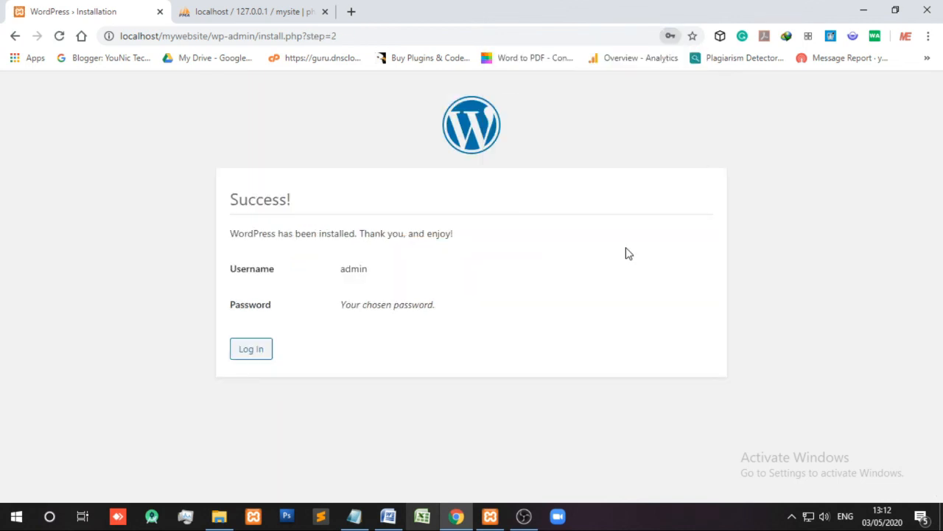
left_click(251, 349)
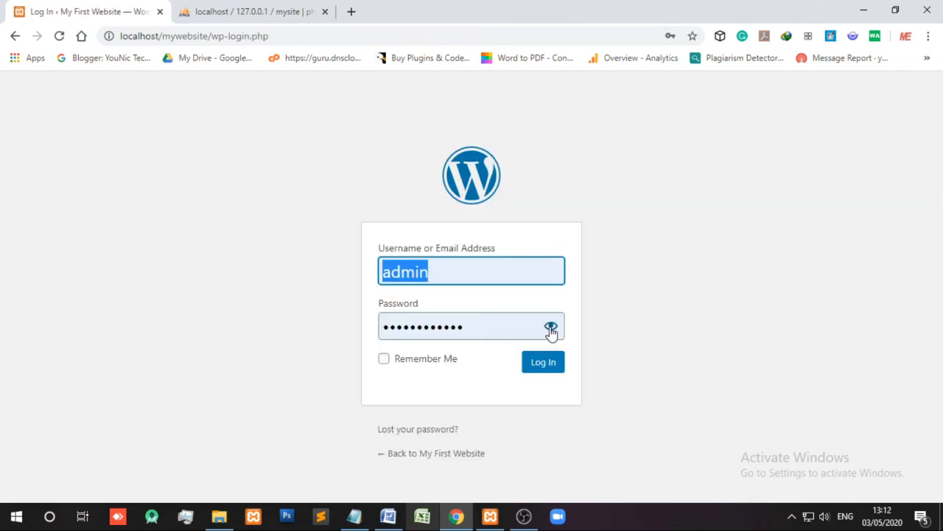
- Log in as admin with Remember Me ticked, then check phpMyAdmin's still-empty mysite database
left_click(552, 328)
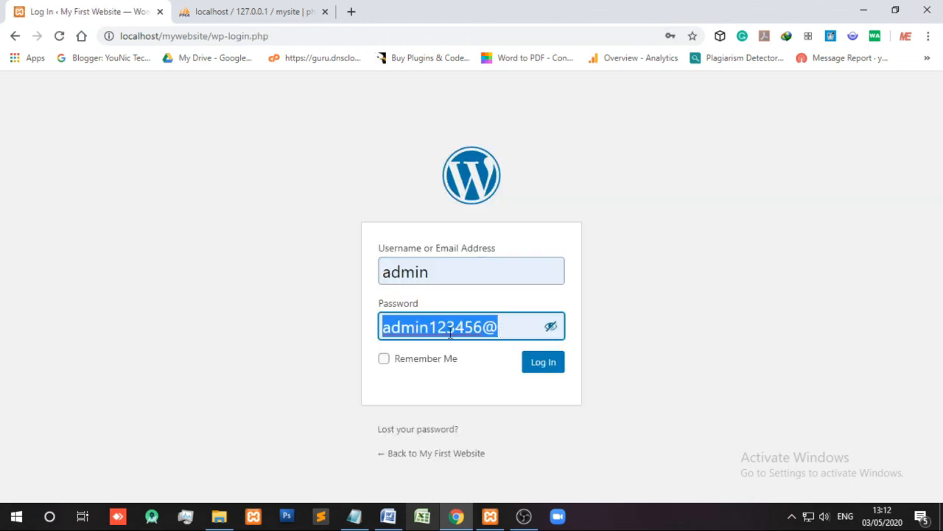
left_click(426, 359)
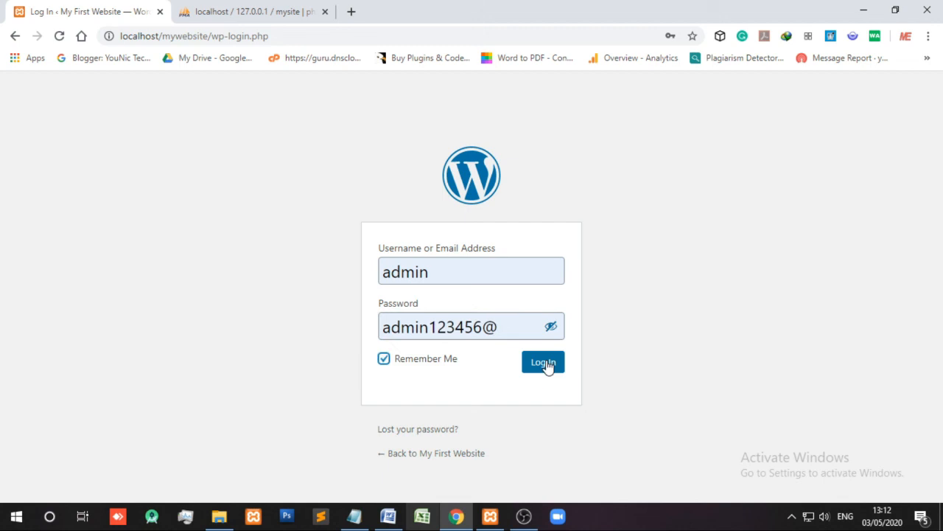
left_click(543, 363)
left_click(250, 11)
left_click_drag(194, 133, 317, 133)
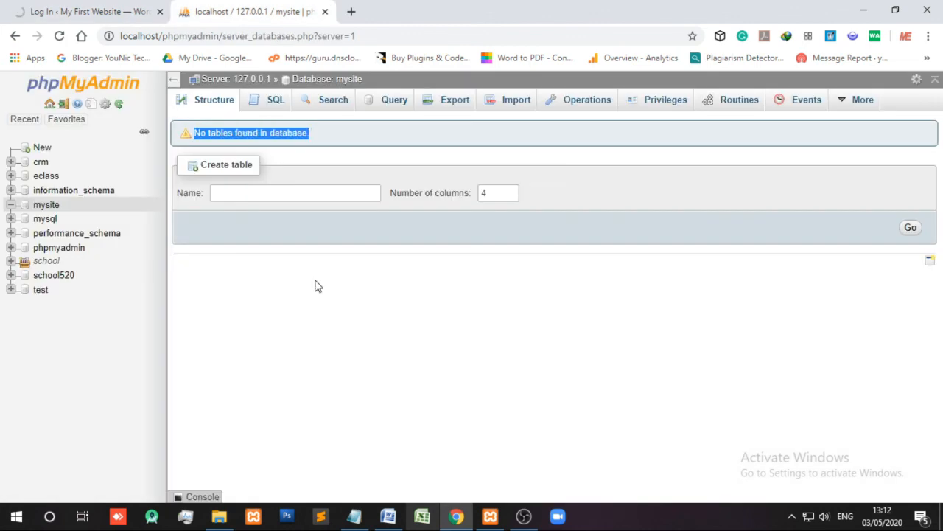
left_click(46, 205)
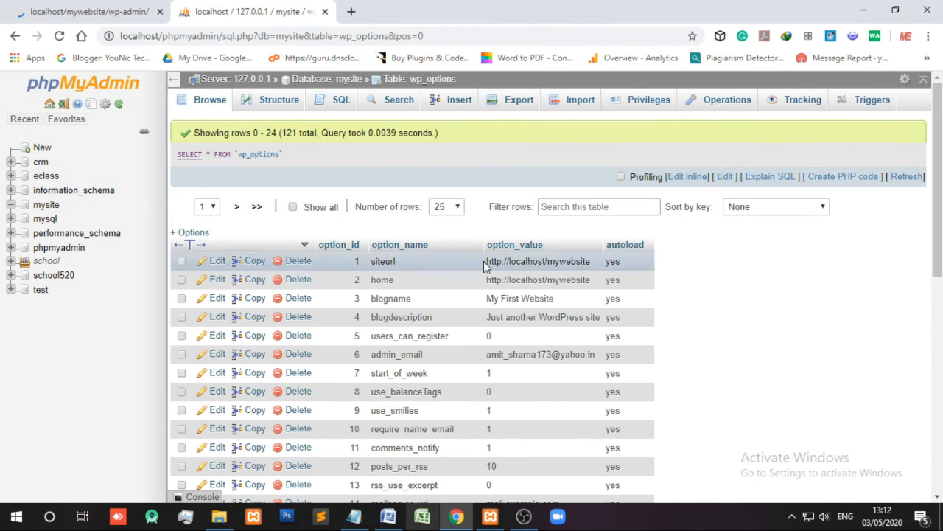
left_click_drag(483, 266, 524, 266)
left_click_drag(396, 262, 376, 263)
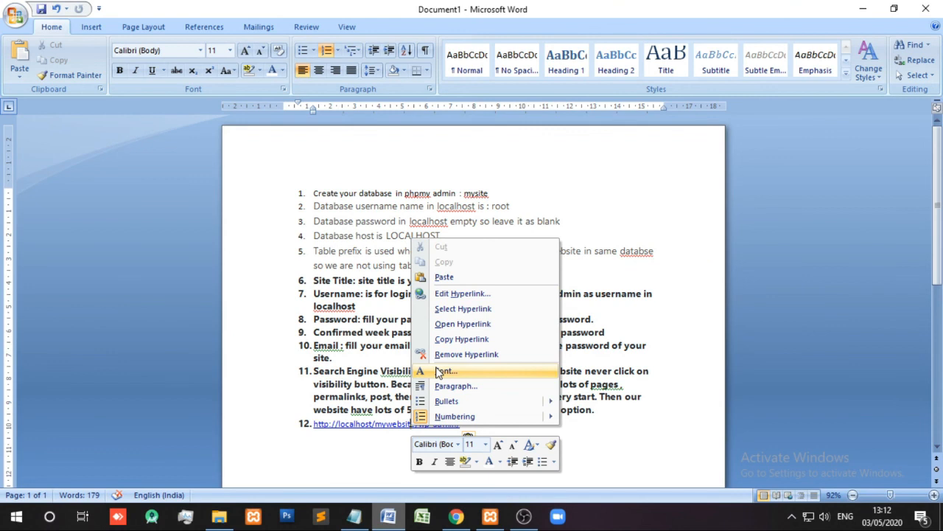
left_click(461, 355)
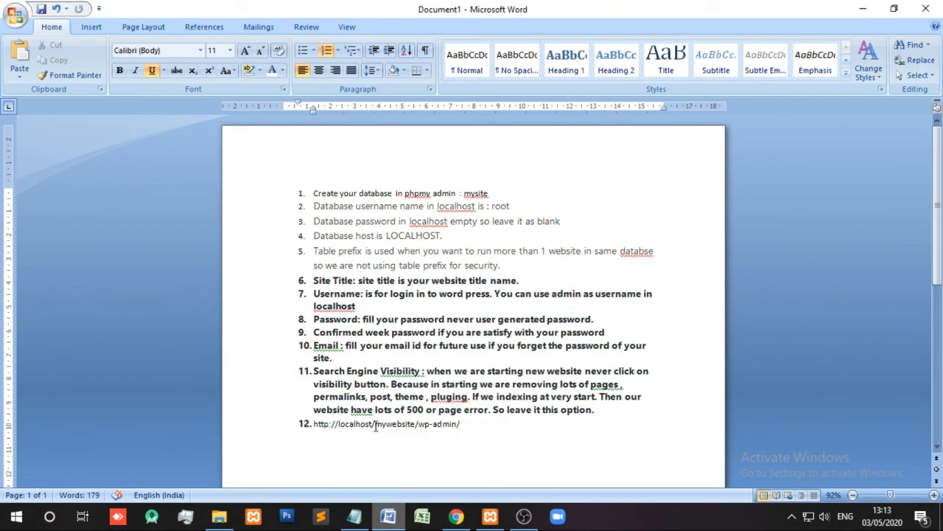
- Change item 12's address to yoursitename and explain Yoursitename is your website url or domain name
left_click_drag(375, 426, 416, 425)
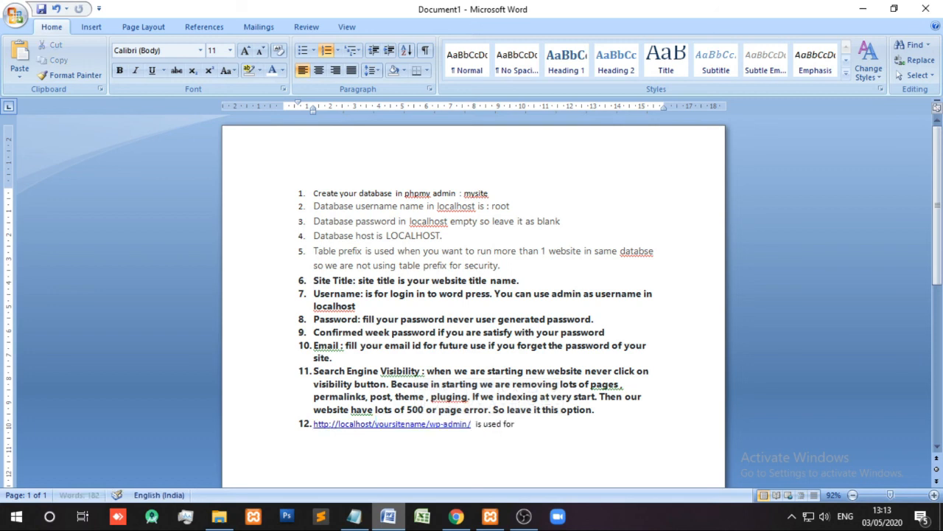
type("loagin")
type("in to your website. Y")
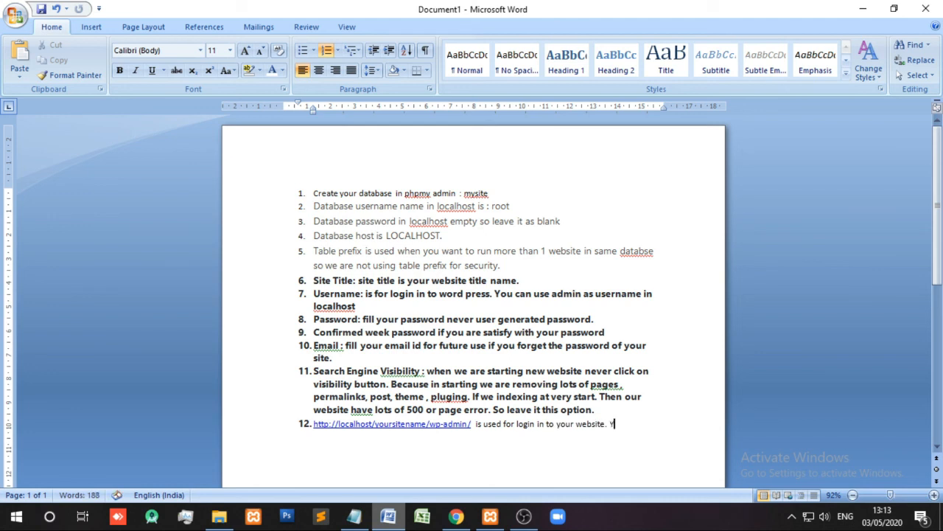
type("oursitename is")
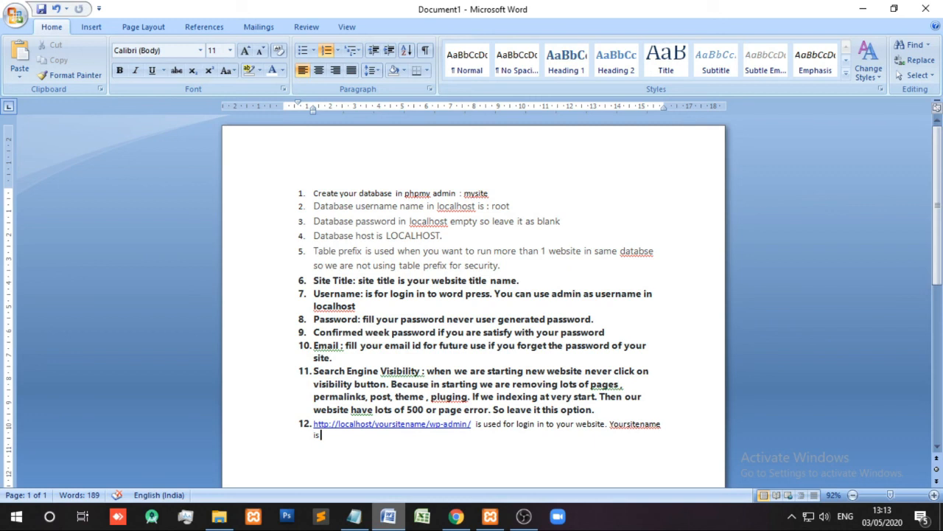
type(" the")
key("BackSpace")
key("BackSpace")
key("BackSpace")
key("BackSpace")
key("BackSpace")
key("BackSpace")
type("your website url or domai")
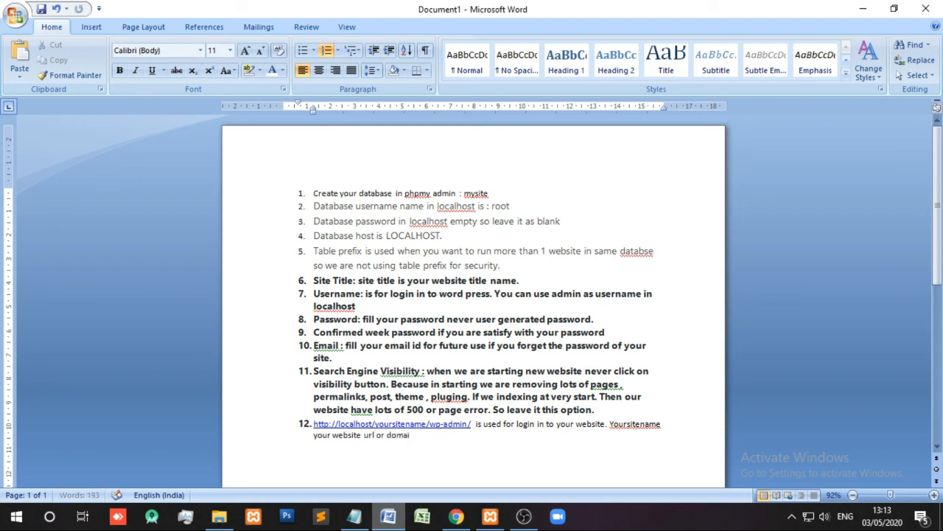
type("n name.")
- Collapse the PHP Update Required panel on the WordPress Dashboard, then return to Word
left_click(457, 518)
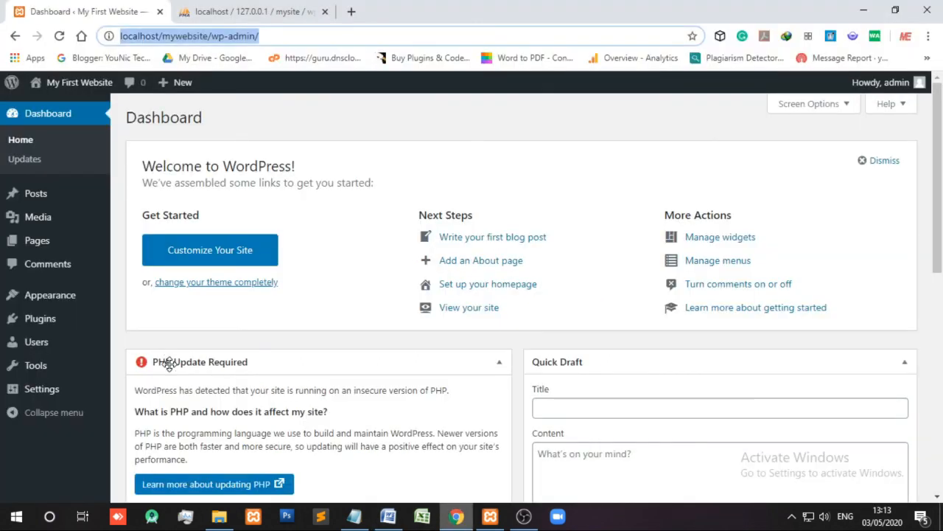
left_click(499, 368)
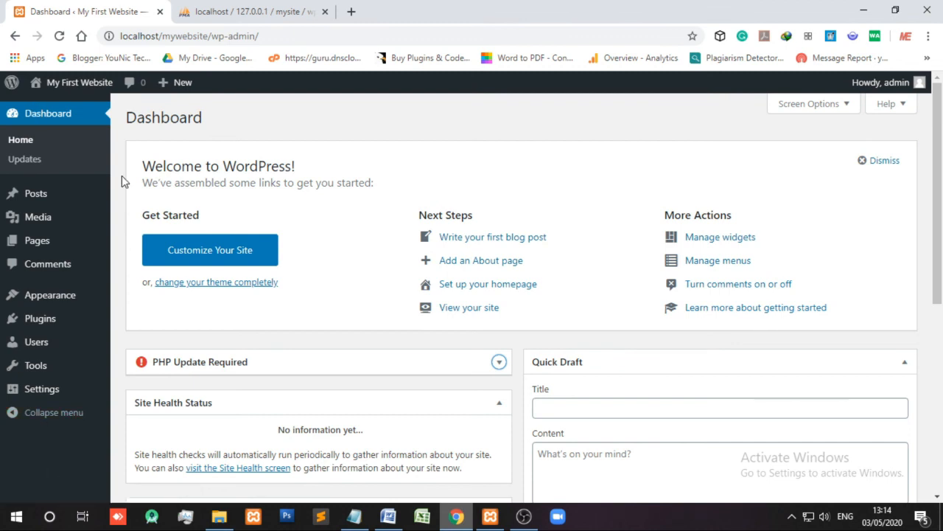
left_click(388, 518)
- Add item 13, 'Your wordpress is install successfully .', correcting the misspelt successfully
type("Your w")
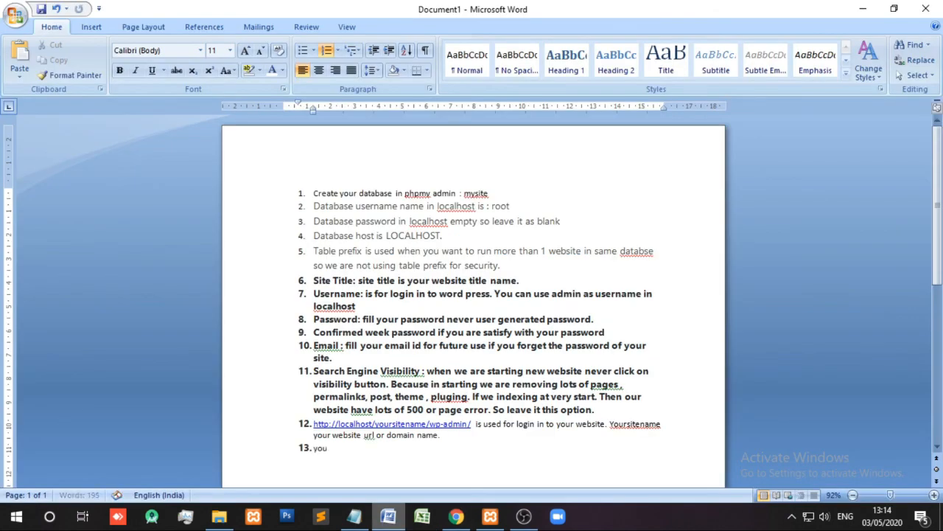
type("ordpress is install su")
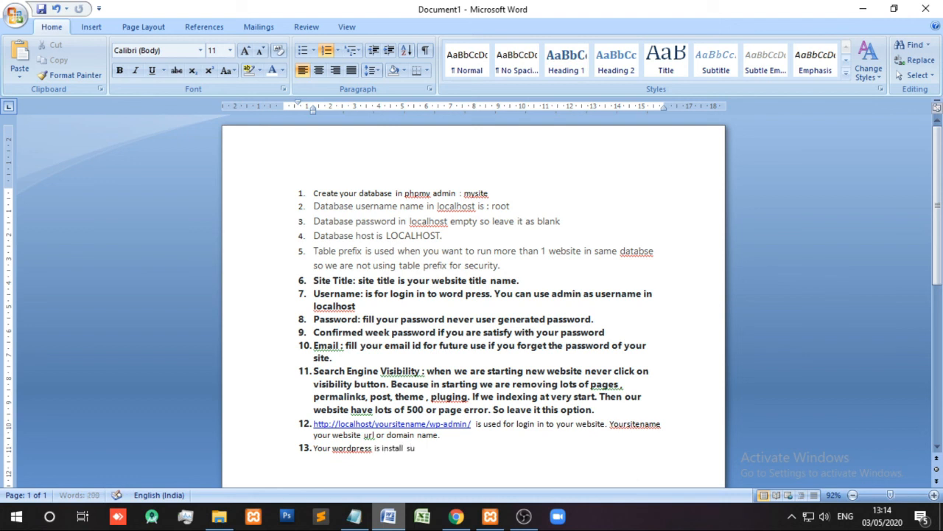
type("ccsefully")
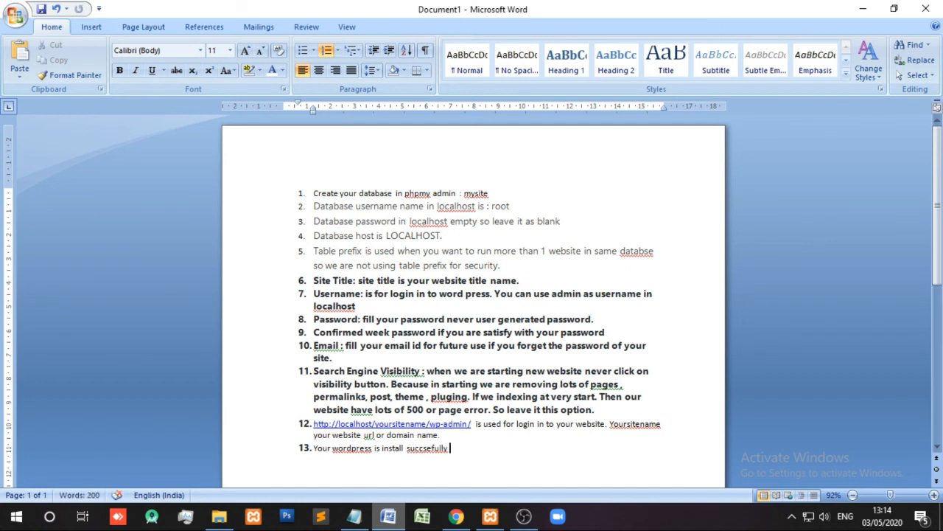
right_click(415, 447)
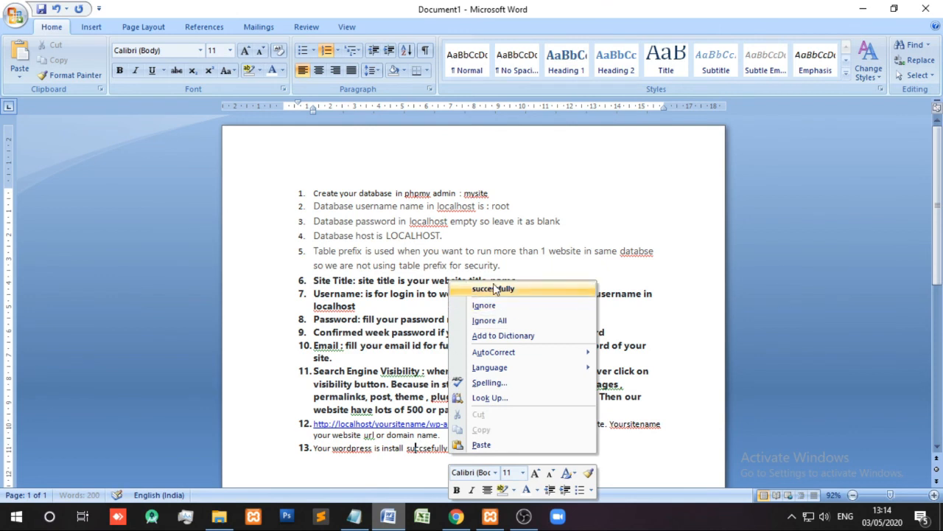
left_click(498, 291)
type(".")
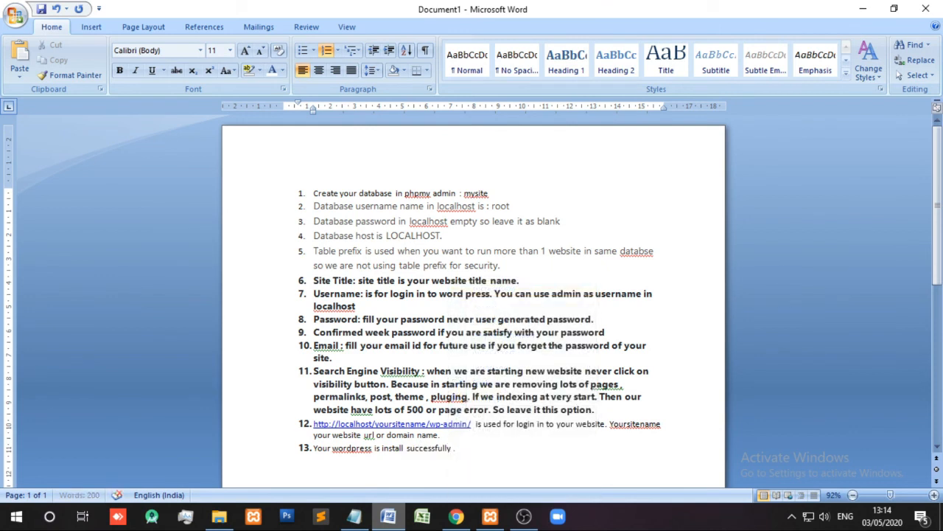
- Minimize Word without closing the notes, bringing the WordPress Dashboard back into view
left_click(926, 9)
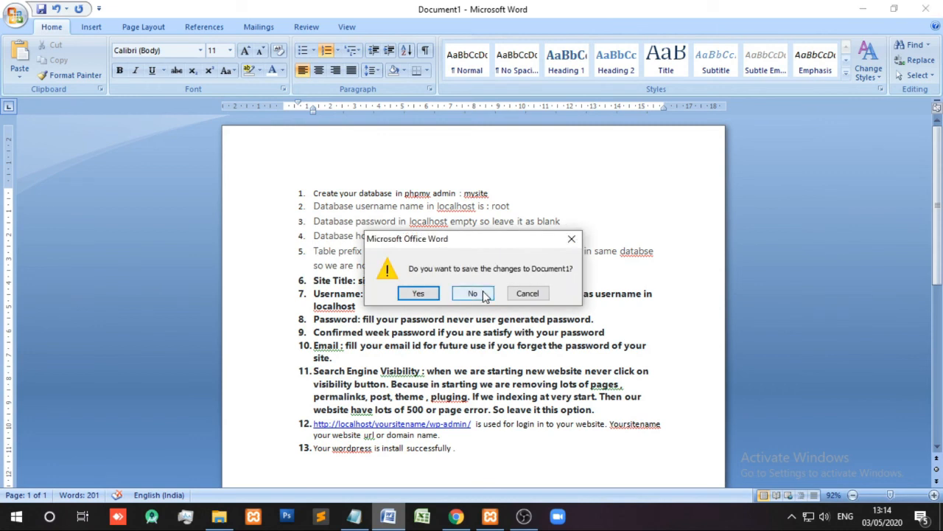
left_click(528, 294)
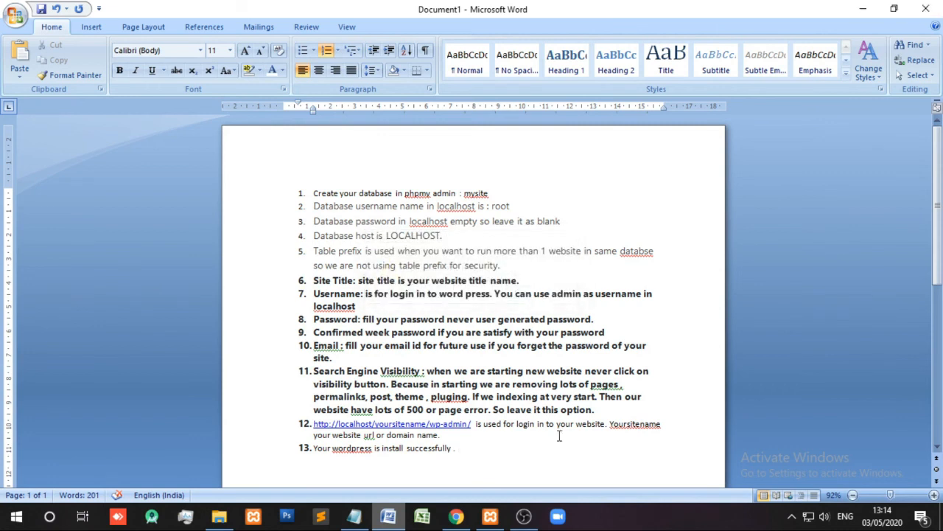
left_click(863, 9)
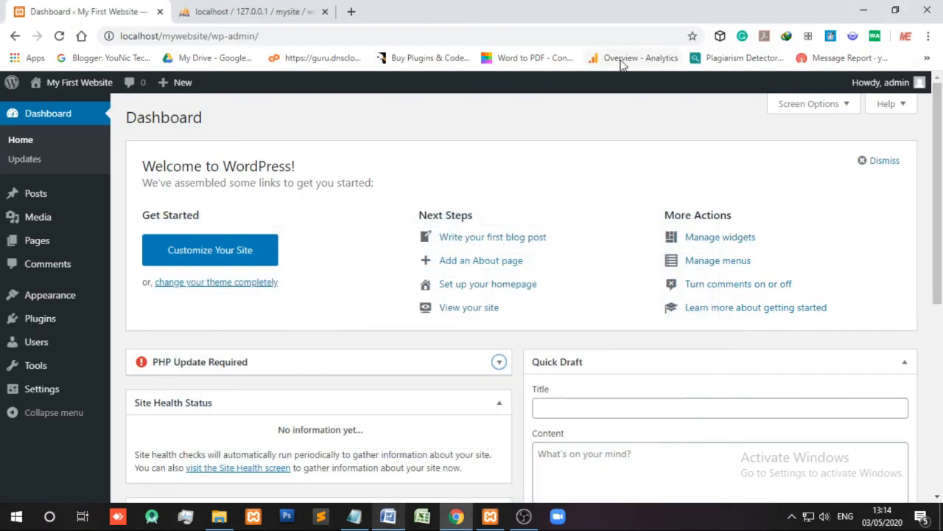